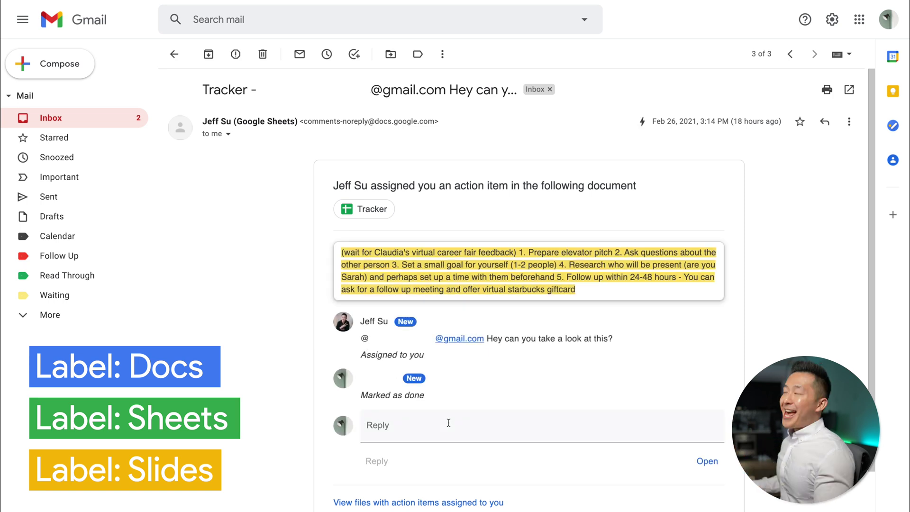
Open the mail search box to reach the filter list showing the invite.ics Calendar filter.
left_click(268, 20)
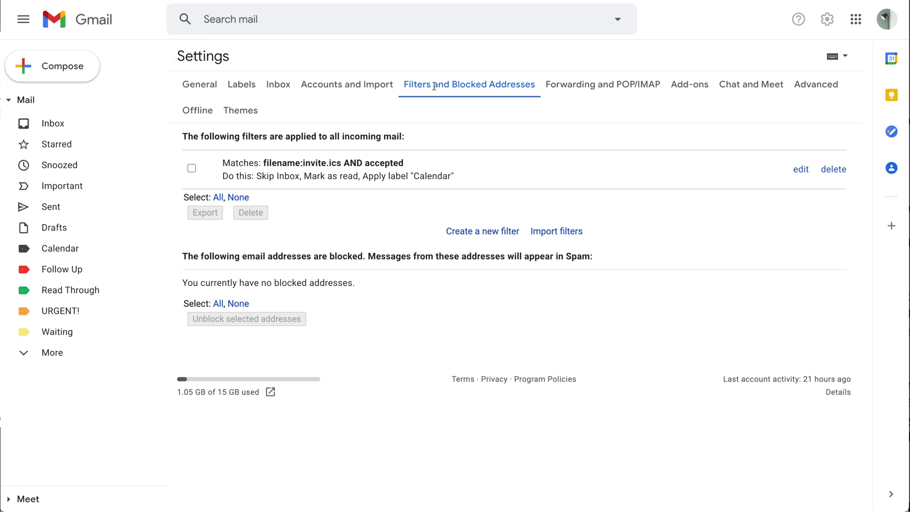
left_click_drag(404, 87, 515, 87)
left_click(490, 121)
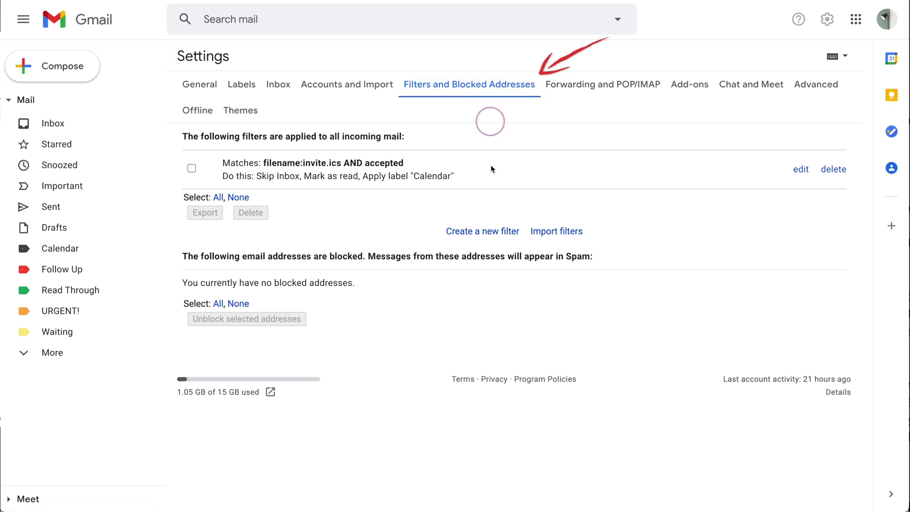
left_click(482, 236)
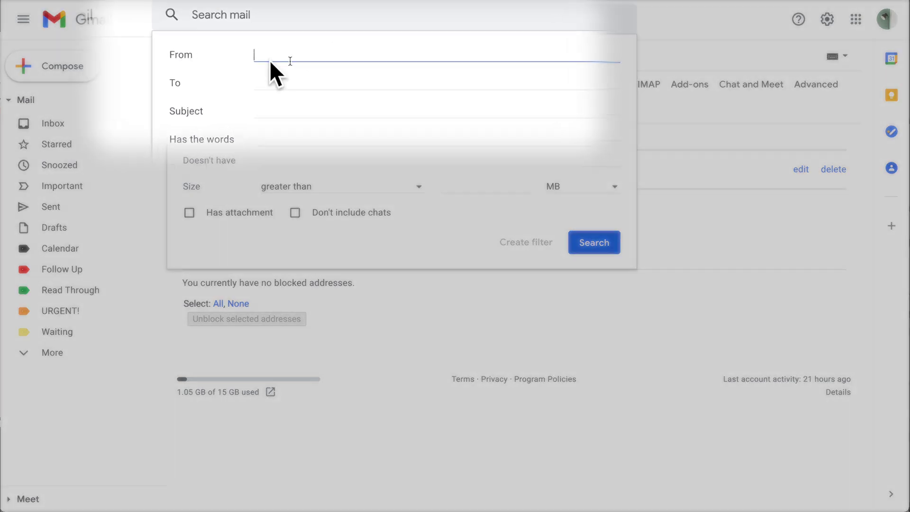
type("@docs.google.com")
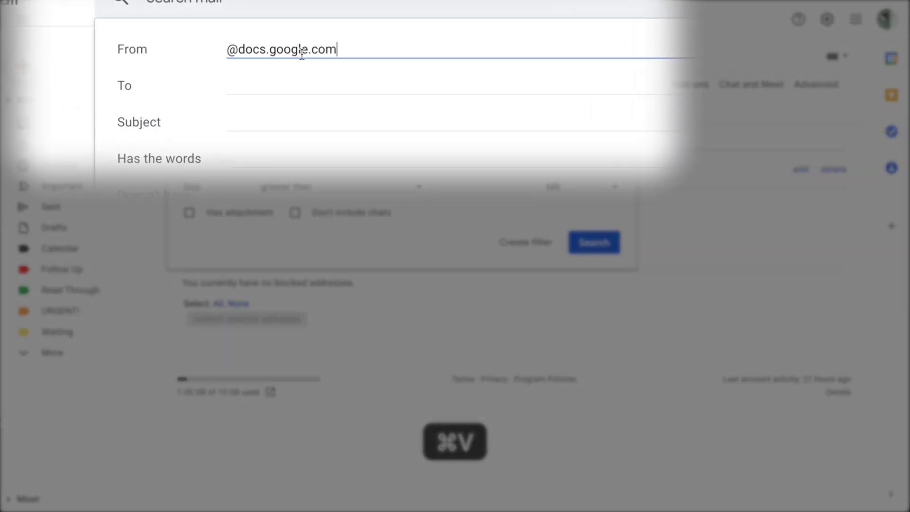
left_click_drag(338, 57, 205, 46)
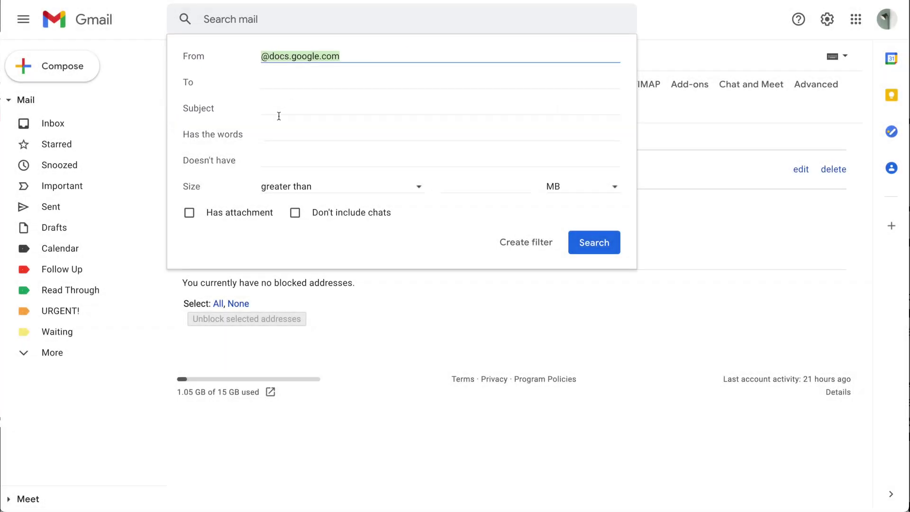
left_click(255, 158)
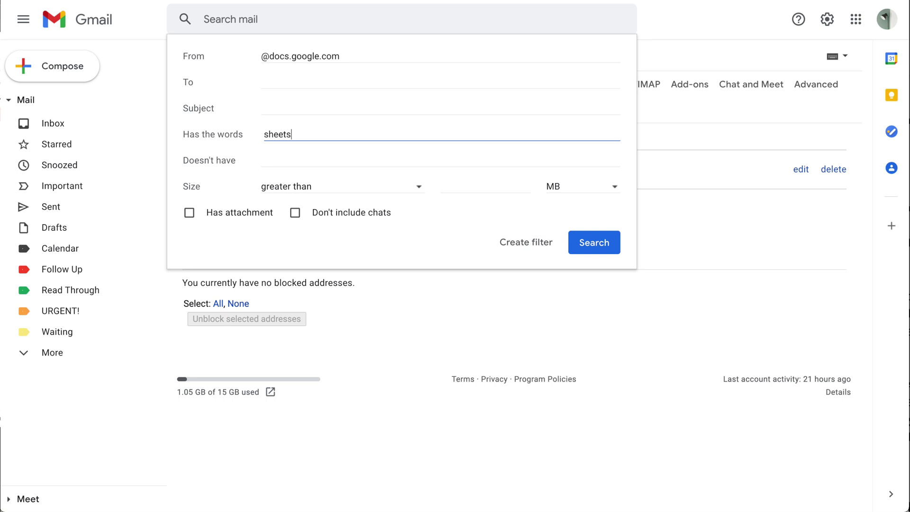
left_click(530, 241)
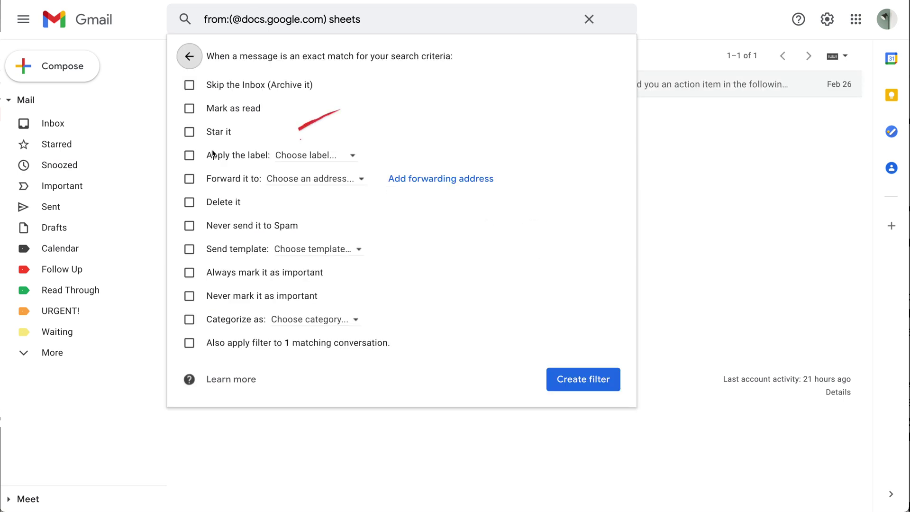
Apply a new Sheets label, make the mail skip the inbox, and save the filter.
left_click(213, 154)
left_click(306, 156)
left_click(333, 178)
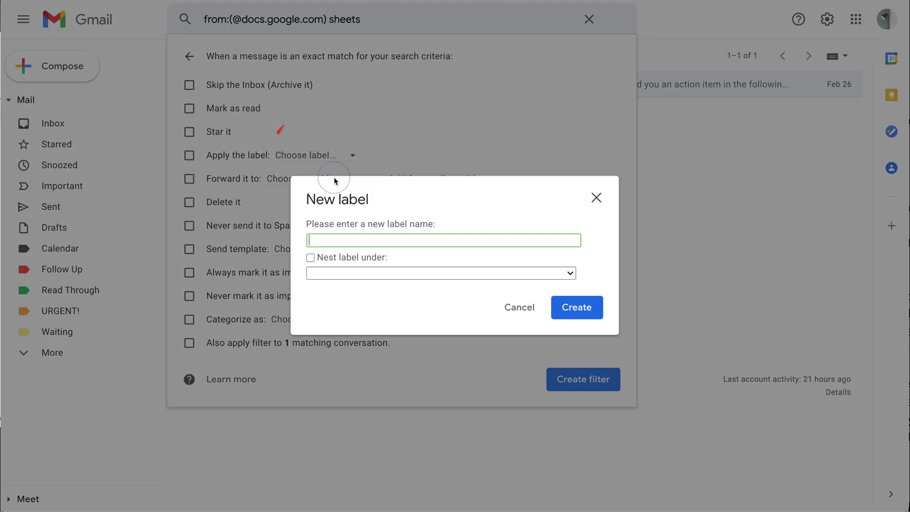
type("Sheets")
left_click(583, 305)
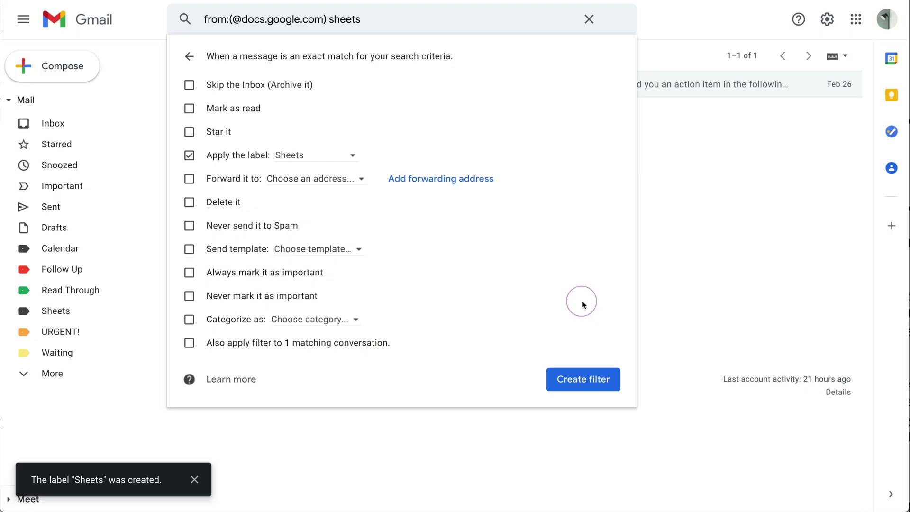
left_click(189, 84)
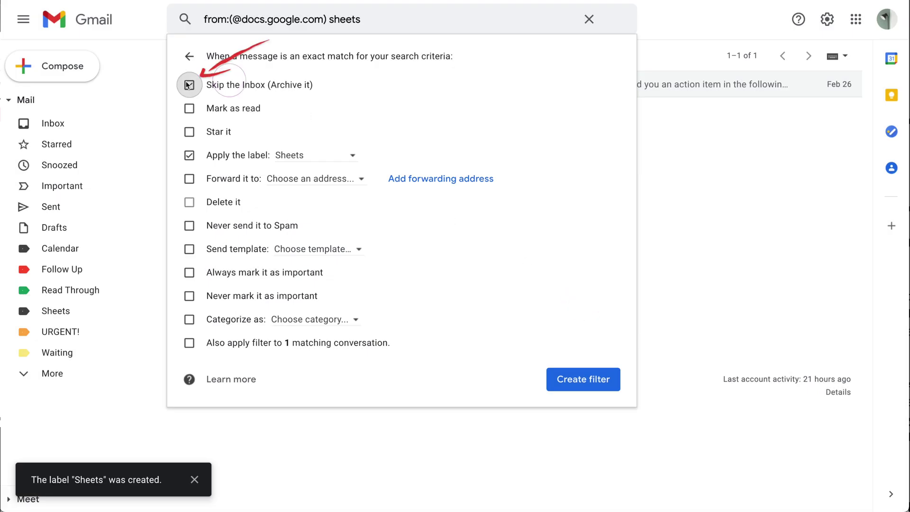
left_click(553, 377)
Set the Sheets label to appear in the label list only when unread.
left_click(146, 313)
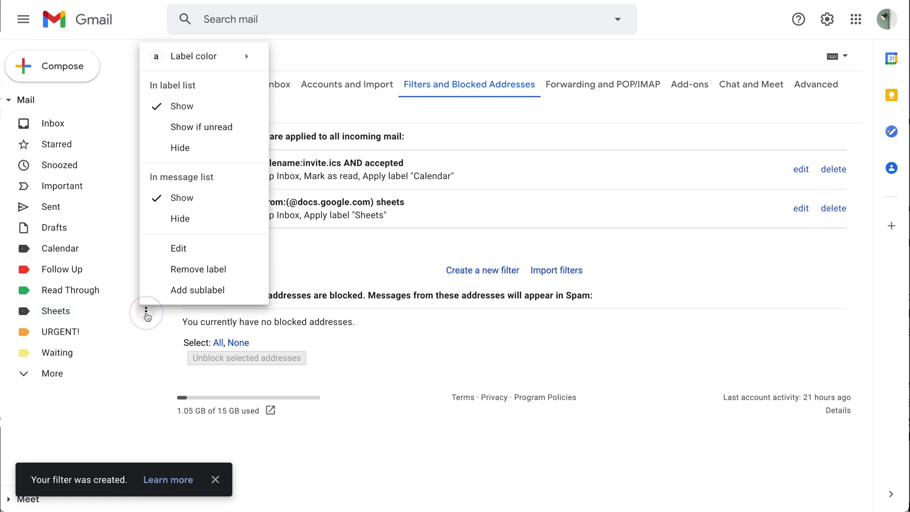
left_click(198, 128)
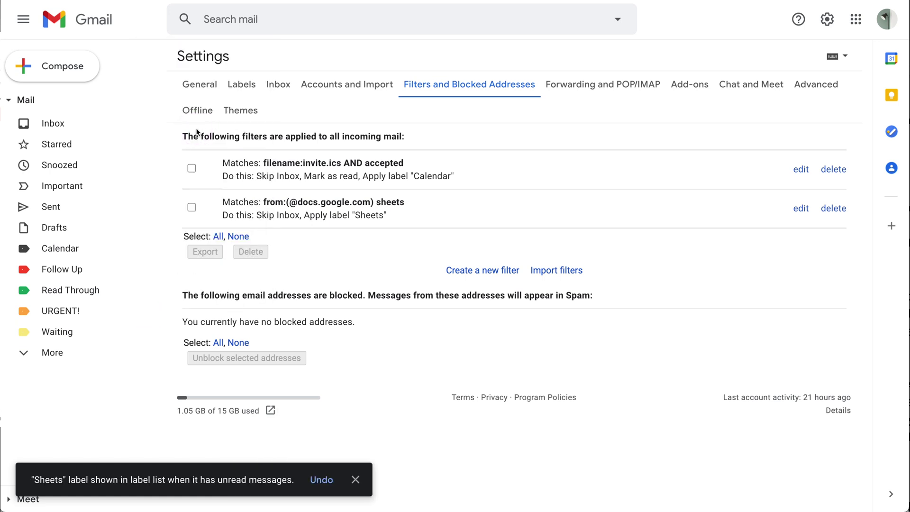
left_click(72, 353)
scroll(106, 362, "down", 2)
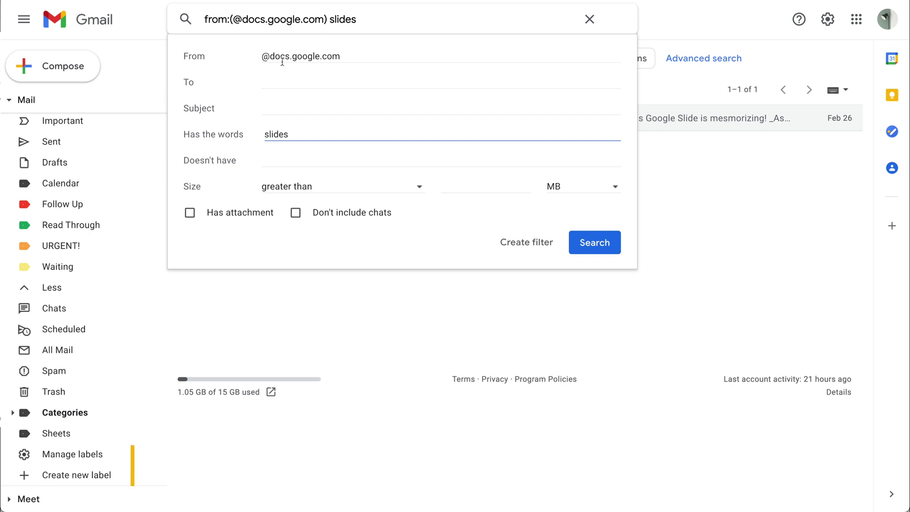
triple_click(366, 55)
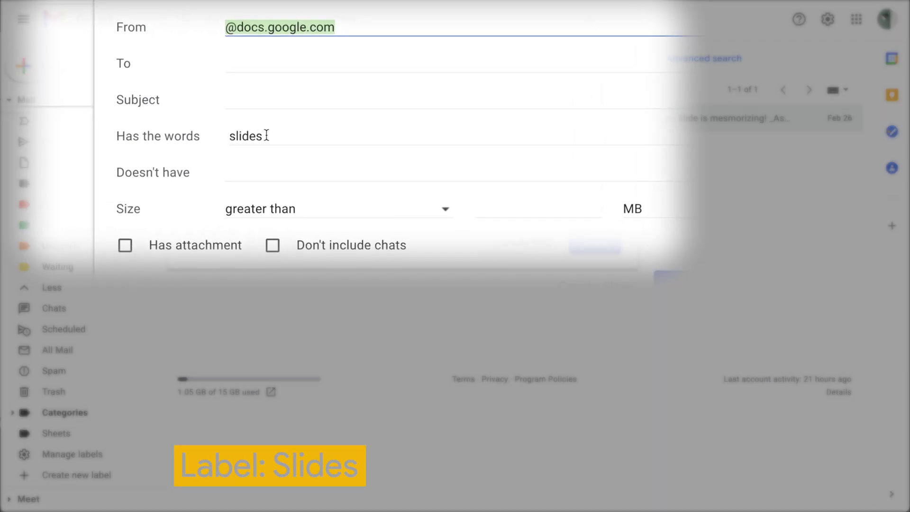
left_click(188, 136)
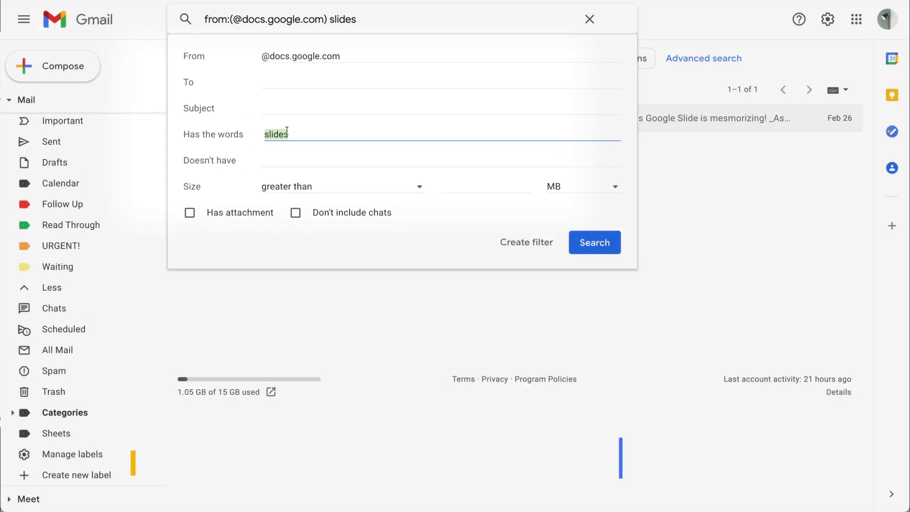
key("BackSpace")
left_click(289, 158)
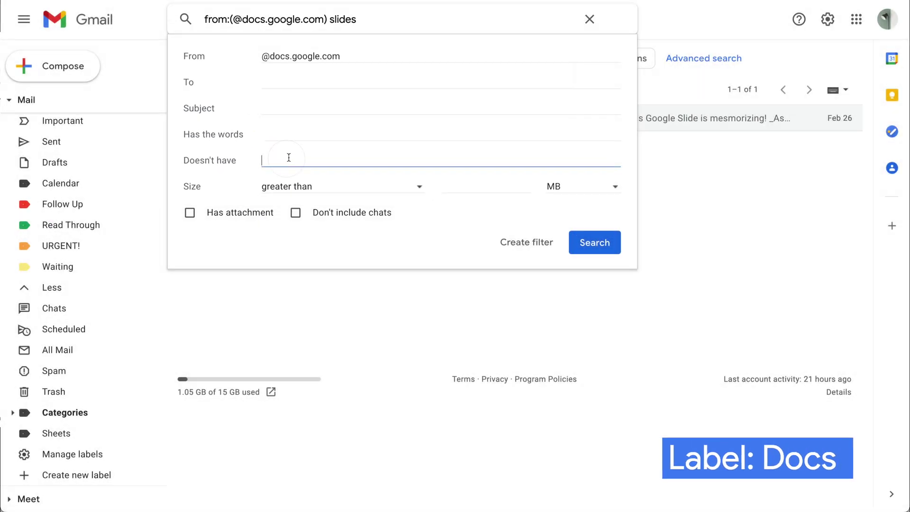
type("sheets OR ")
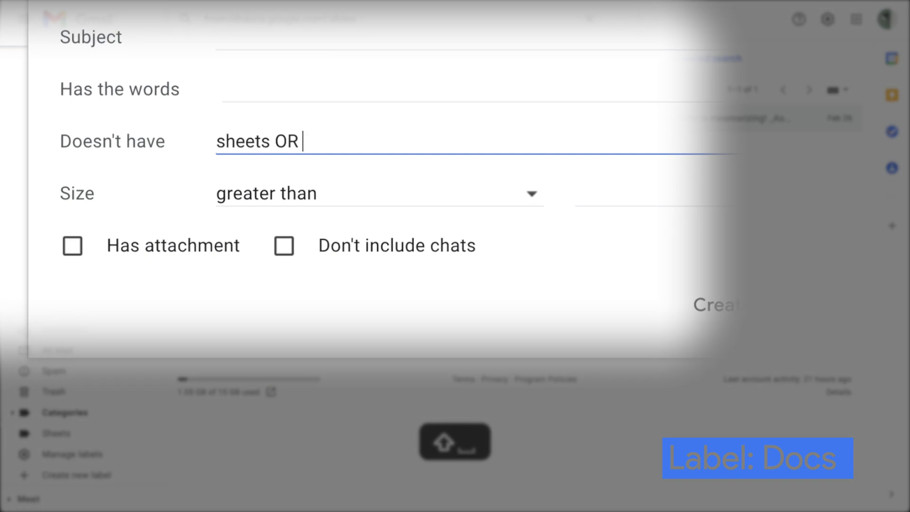
type("slides")
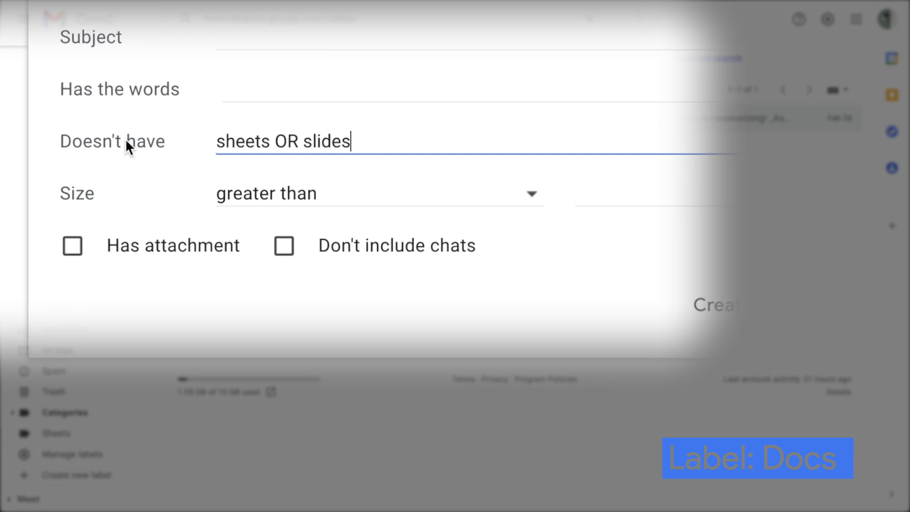
left_click_drag(181, 139, 366, 142)
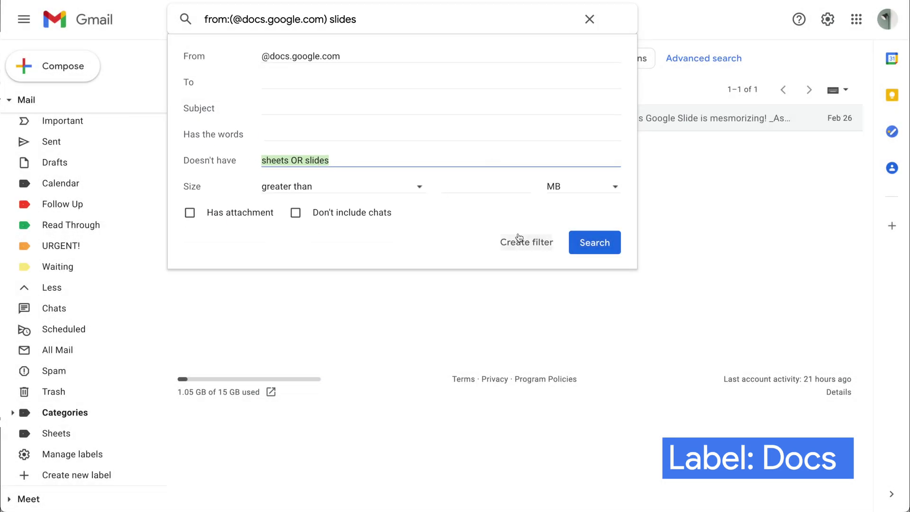
left_click(519, 239)
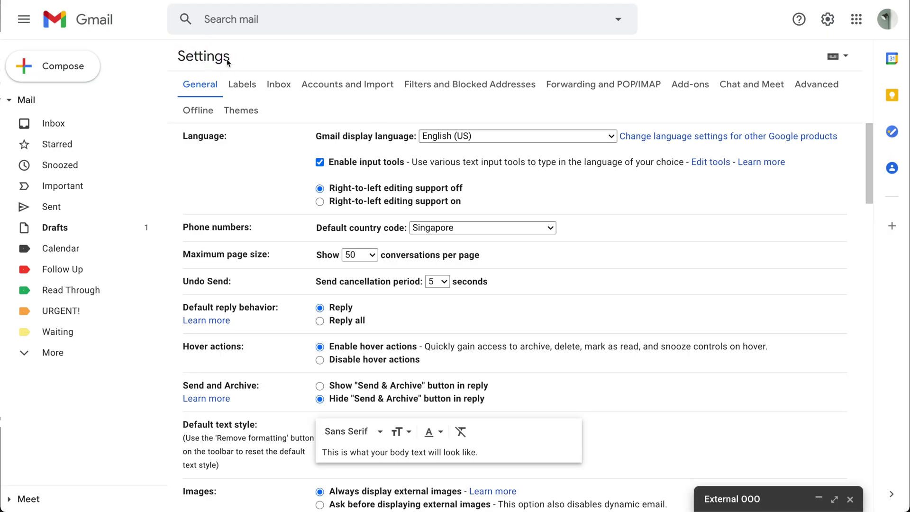
Compose a message titled 'Internal OOO' with a casual away-for-2-weeks, won't-check-email body.
left_click(814, 91)
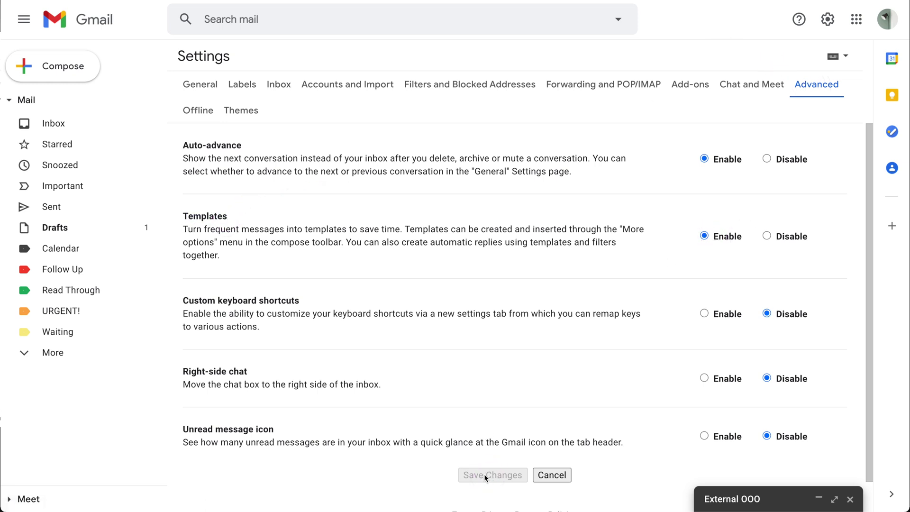
left_click(95, 125)
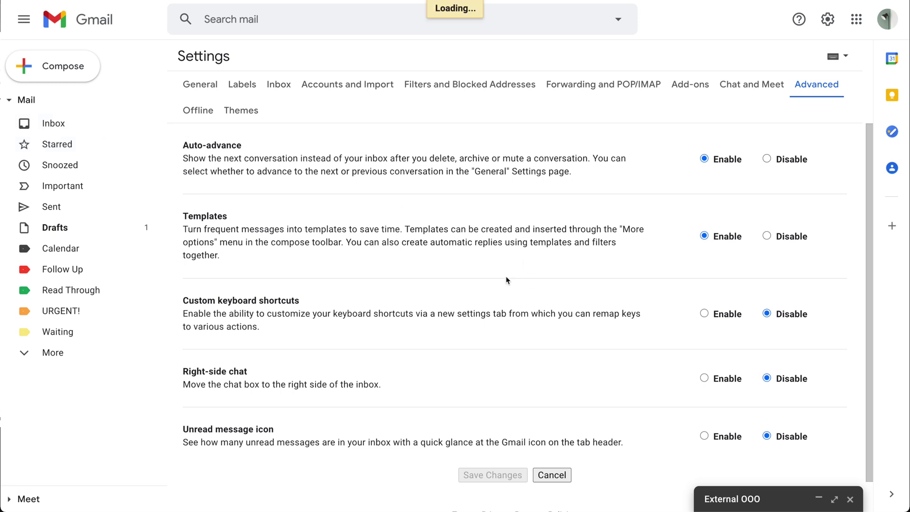
key("c")
key("Tab")
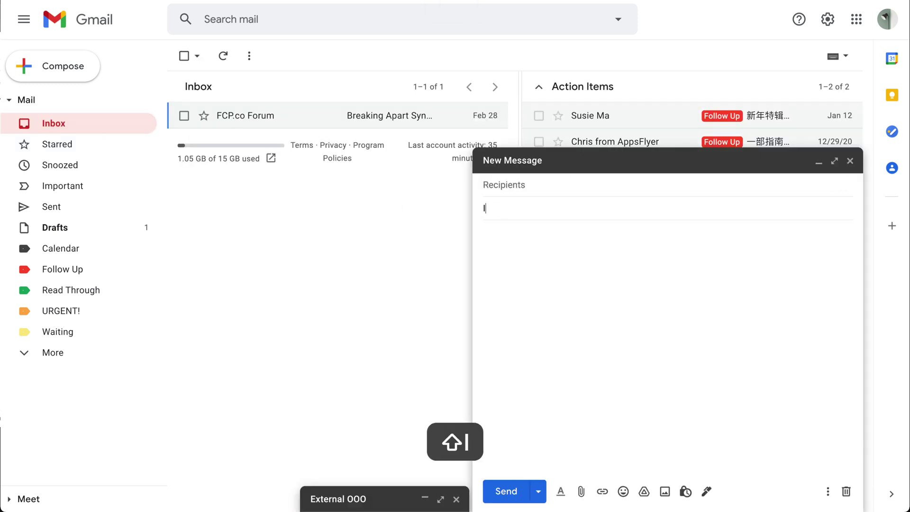
type("Internal P")
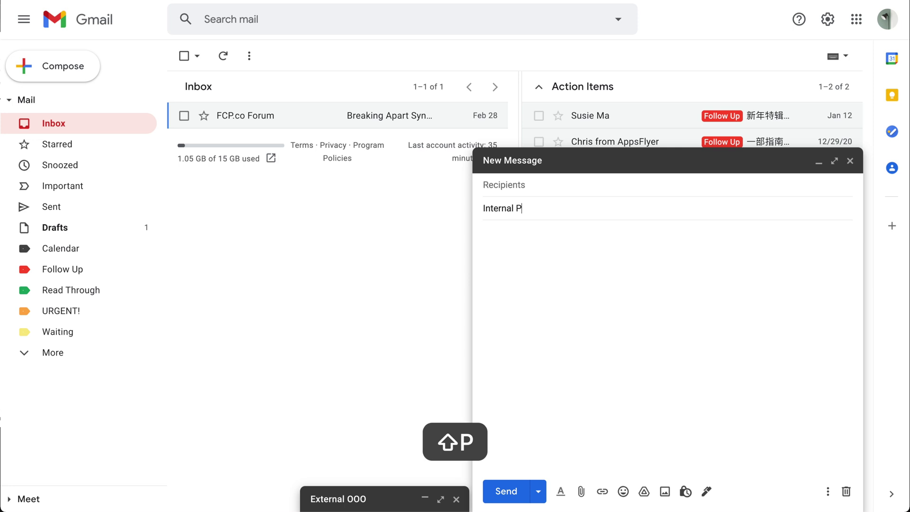
key("BackSpace")
type("OOO")
left_click(619, 269)
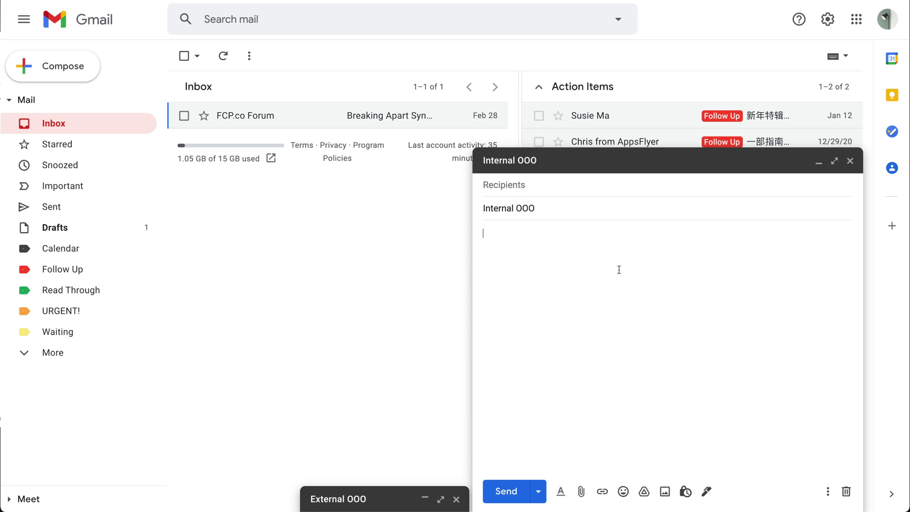
type("Yo")
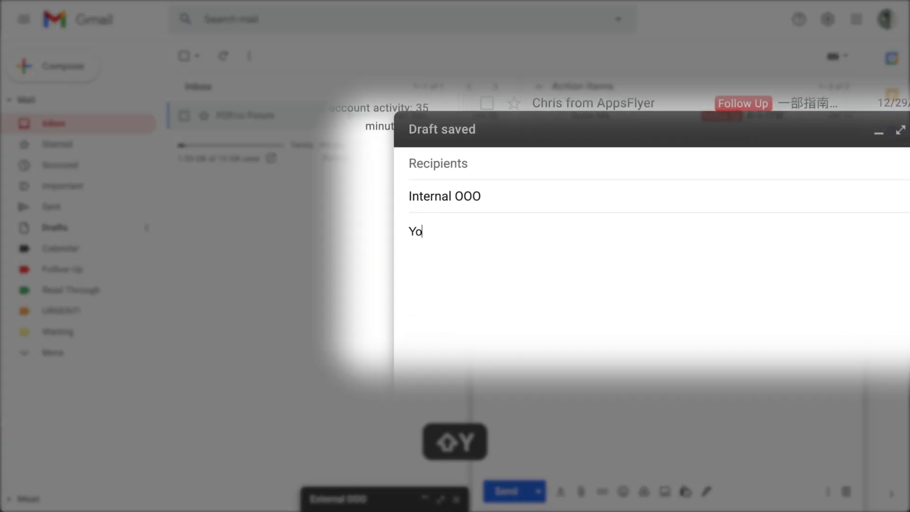
type(", chilling hard right")
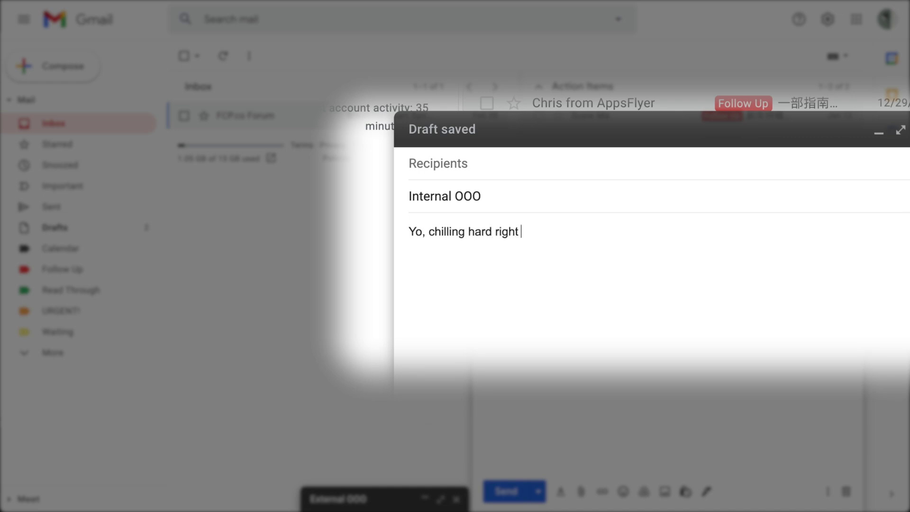
type("Don")
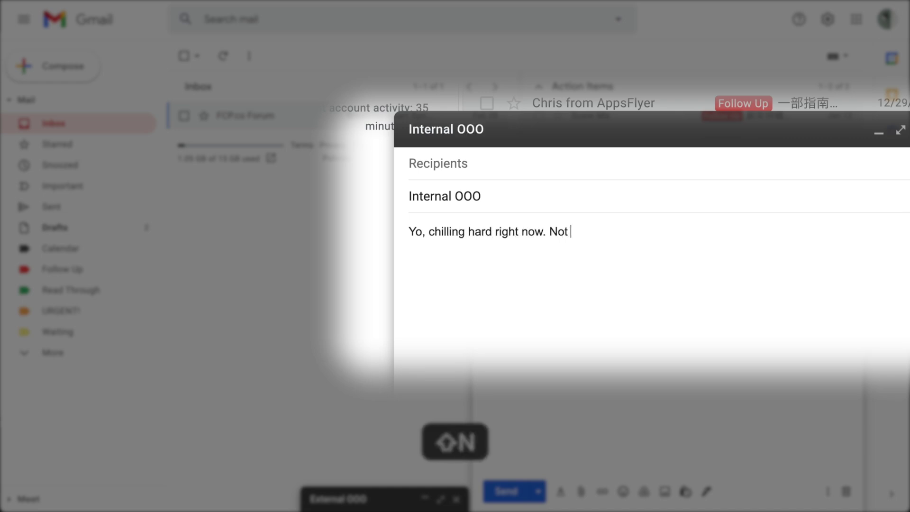
type("o check emails for 2 weeks.")
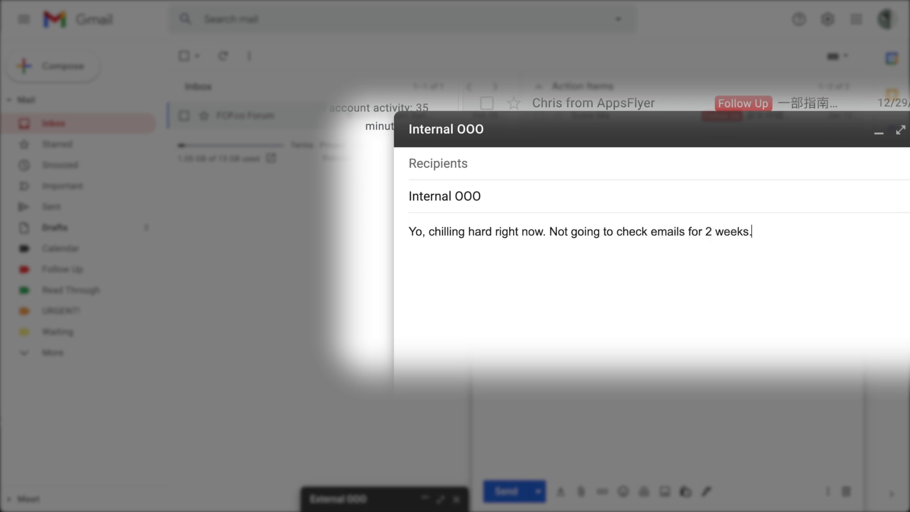
type(" Peace!")
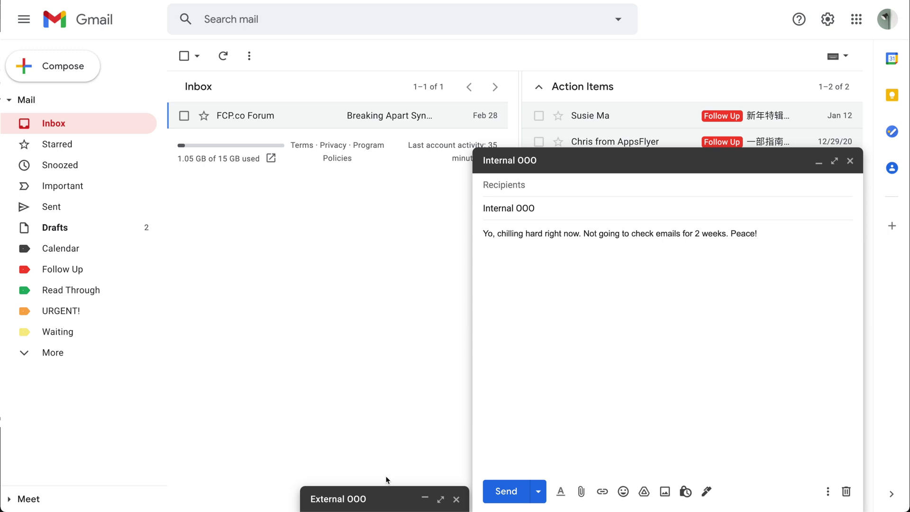
Trim the External OOO draft's greeting, body text, and sign-off.
left_click(382, 495)
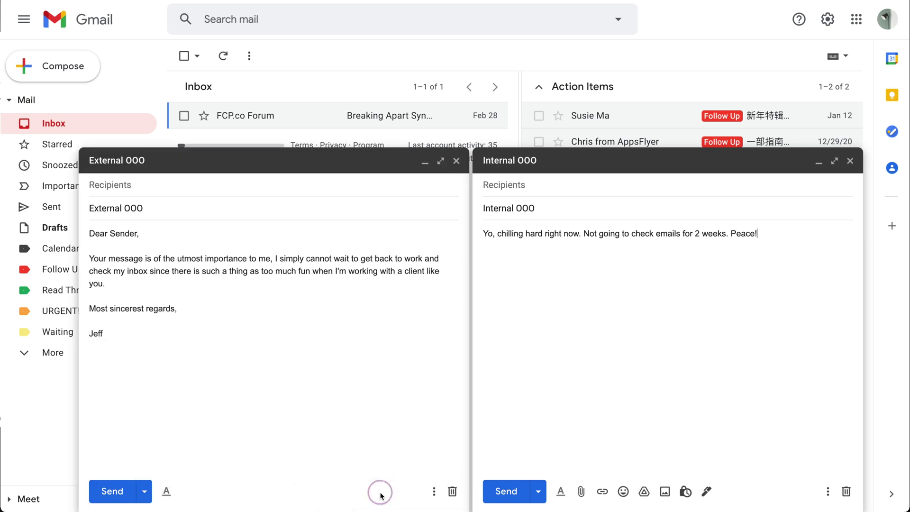
triple_click(158, 230)
left_click(89, 257)
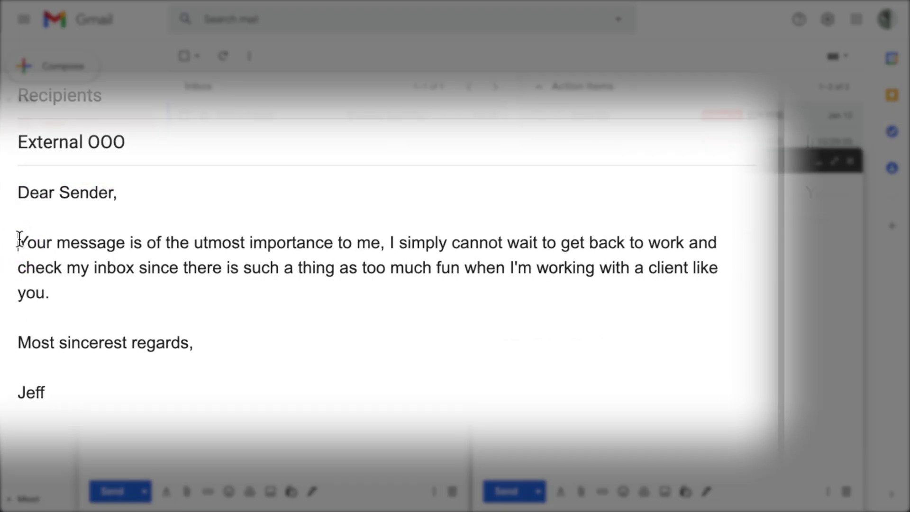
left_click_drag(19, 241, 380, 242)
left_click(402, 242)
left_click_drag(138, 272, 718, 269)
left_click(137, 294)
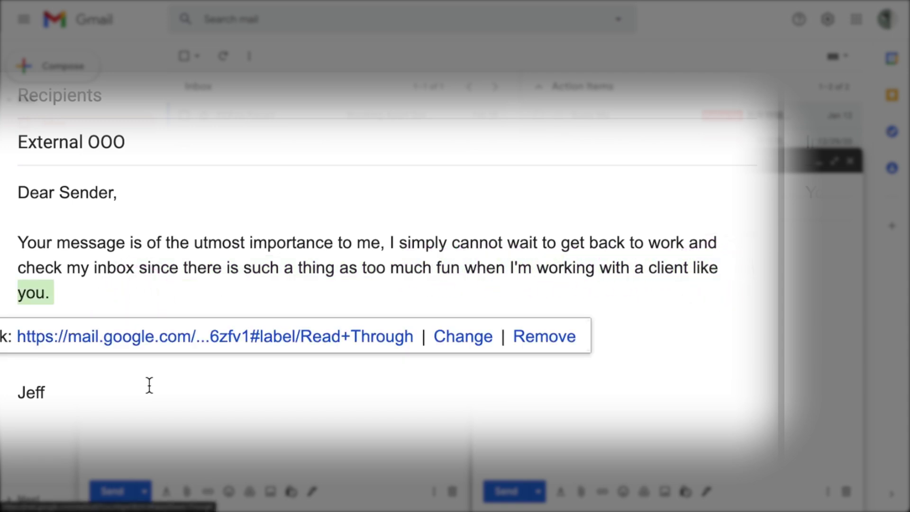
left_click(118, 390)
left_click_drag(18, 341, 296, 362)
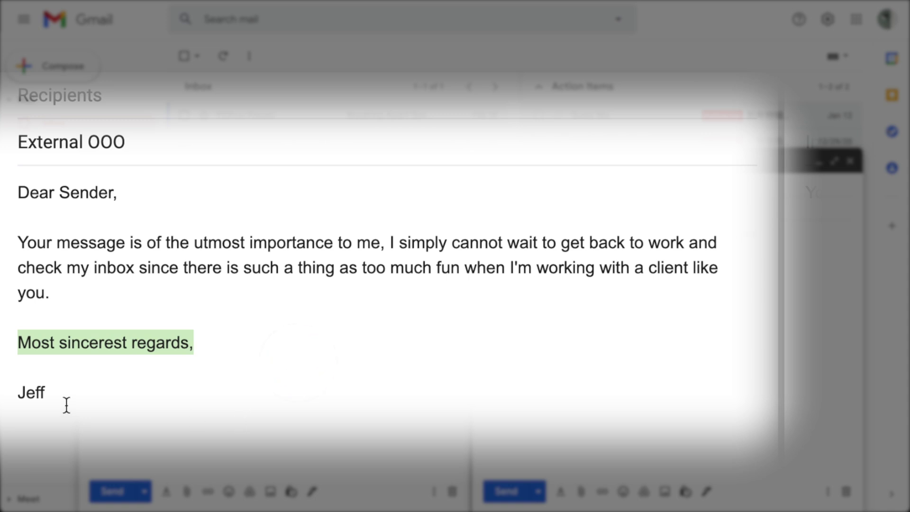
double_click(79, 398)
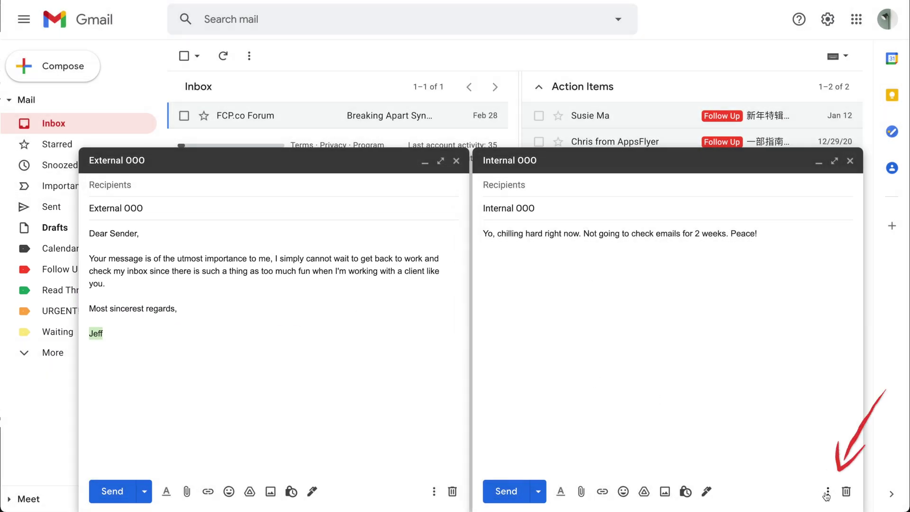
Save the Internal OOO draft as a new template named Internal OOO.
left_click(826, 493)
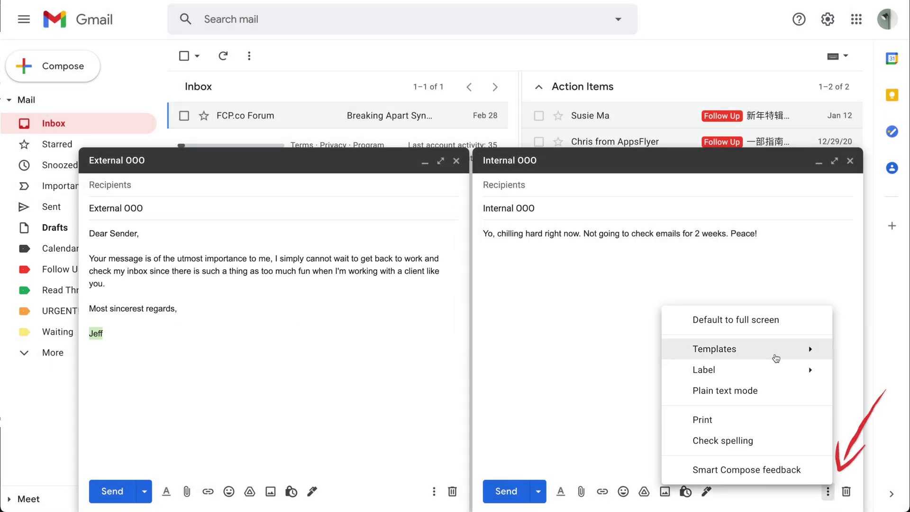
mouse_move(774, 353)
mouse_move(588, 423)
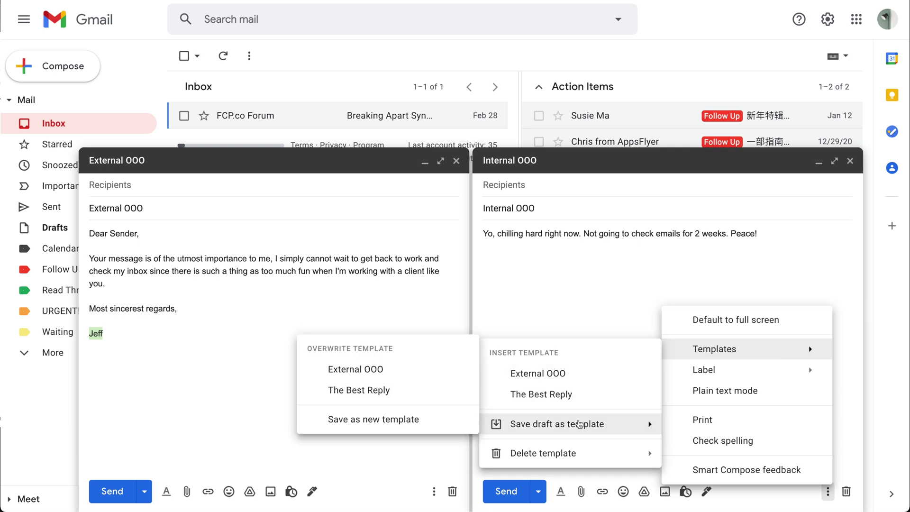
left_click(440, 424)
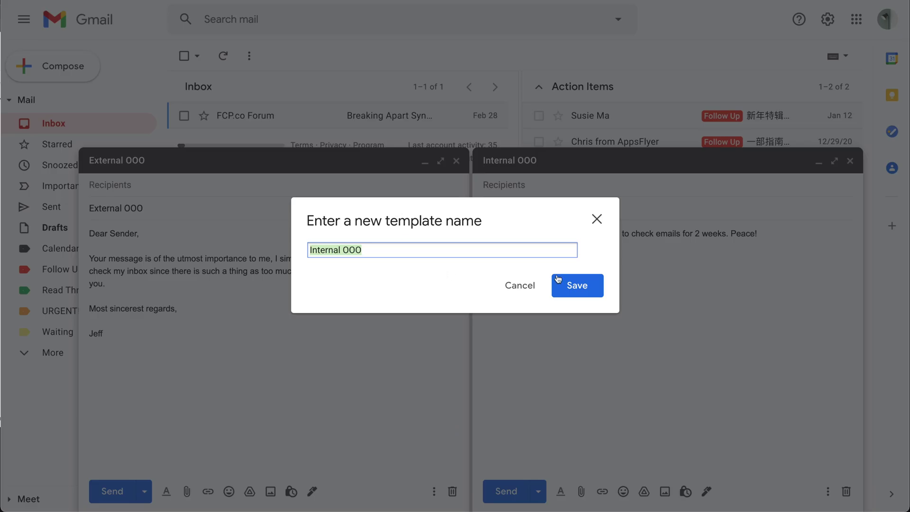
left_click(569, 288)
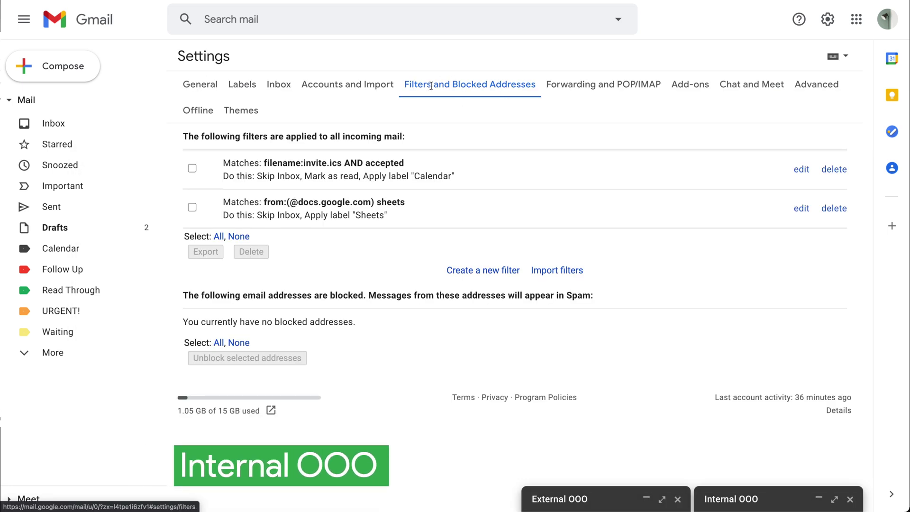
left_click(469, 268)
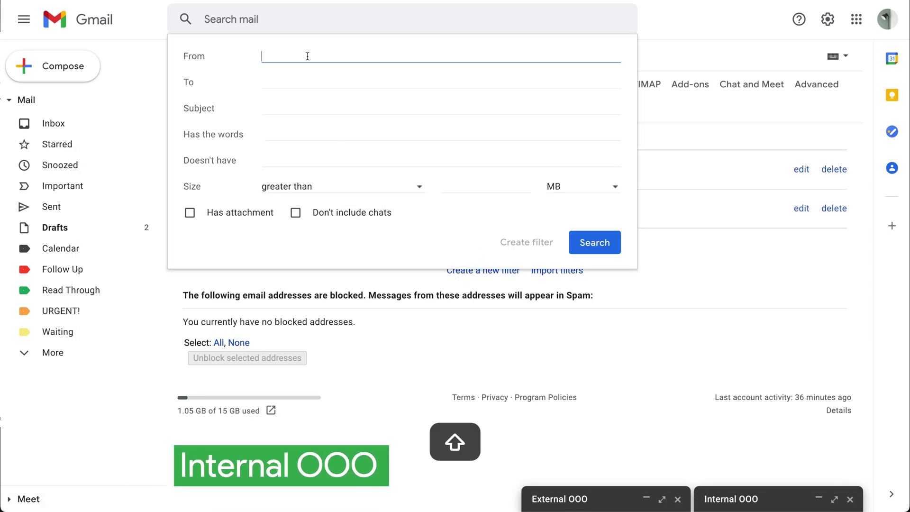
type("*@rok")
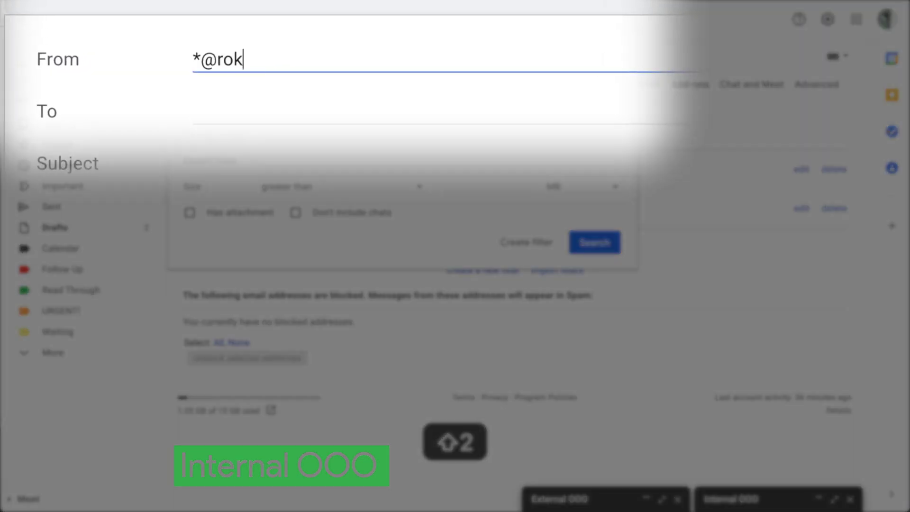
key("BackSpace")
key("BackSpace")
type("workdomain.com")
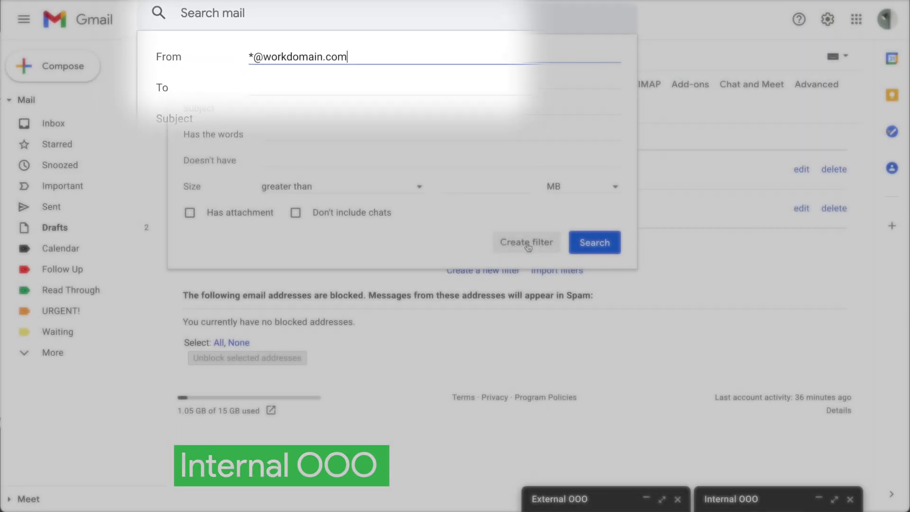
left_click(526, 242)
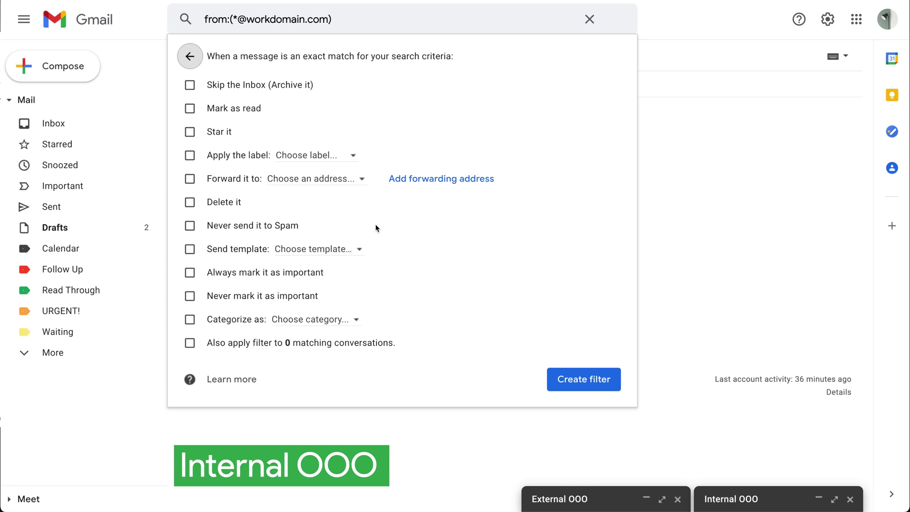
left_click(201, 255)
left_click(308, 249)
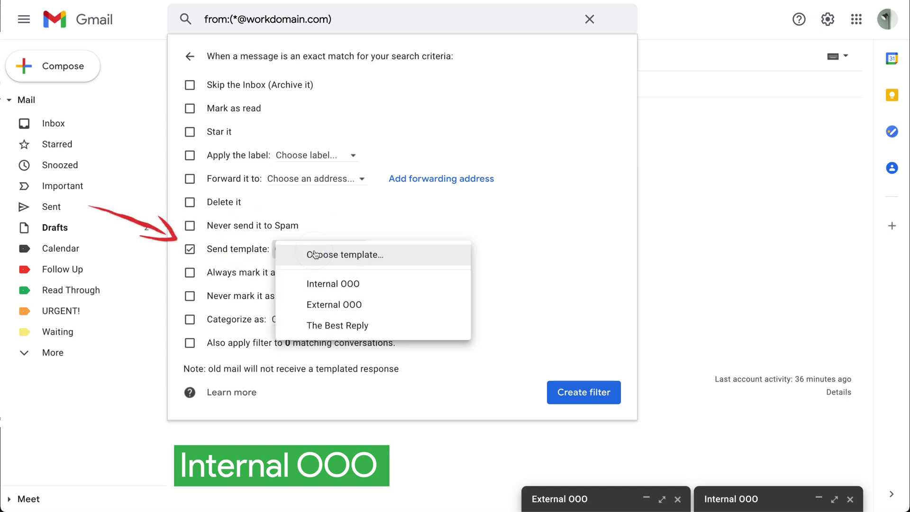
left_click(341, 284)
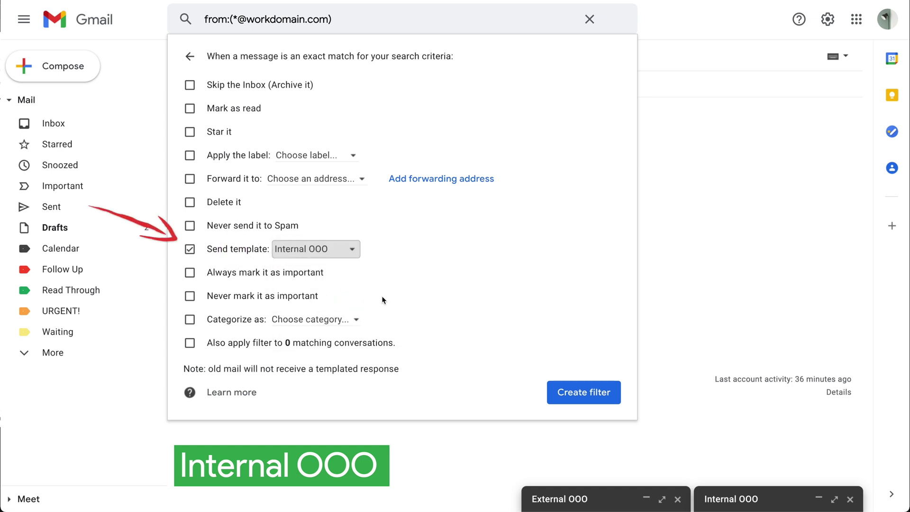
left_click(580, 395)
left_click(486, 312)
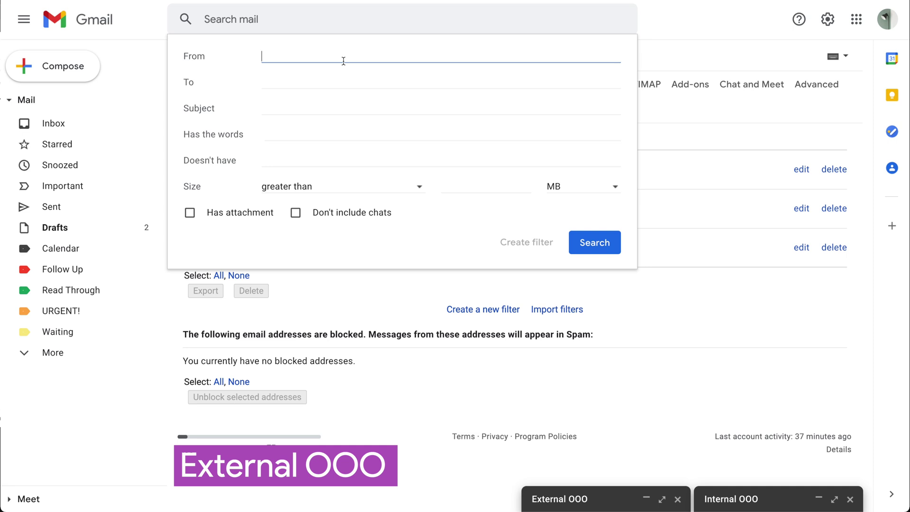
type("-@workdomain.com")
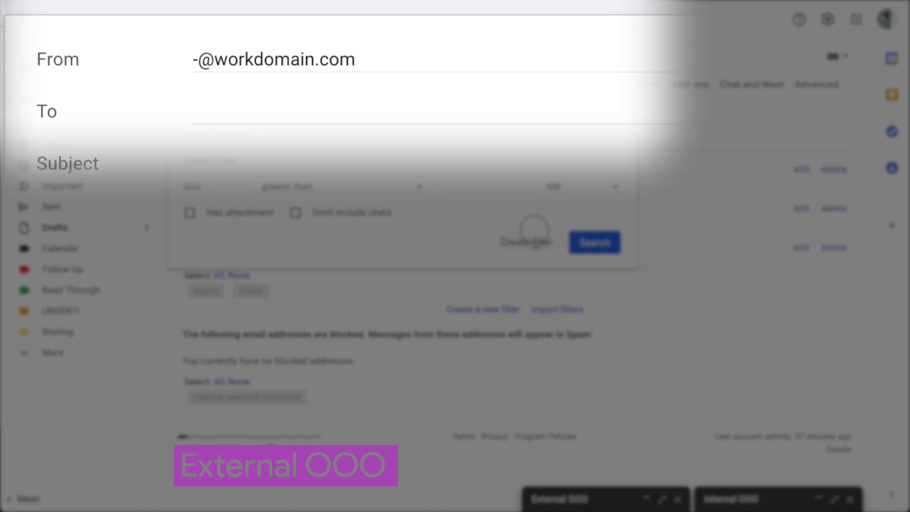
left_click(526, 243)
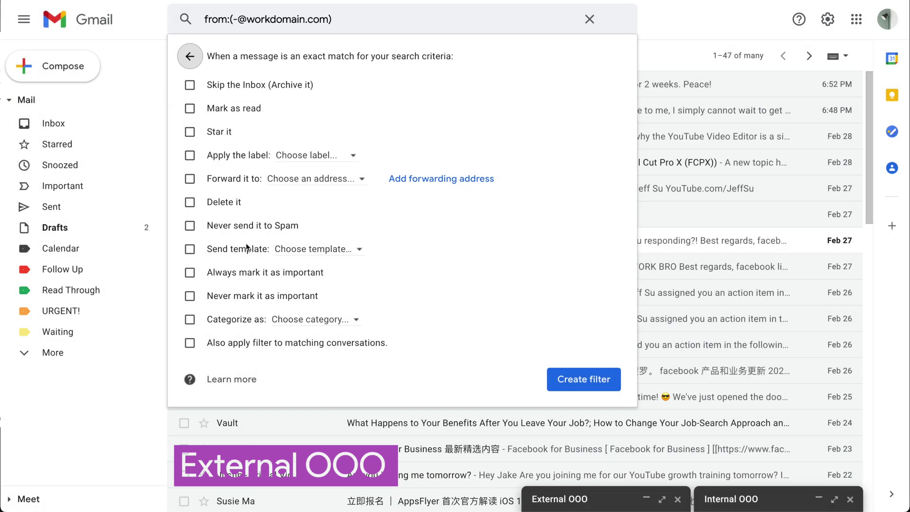
left_click(246, 247)
left_click(313, 249)
left_click(336, 303)
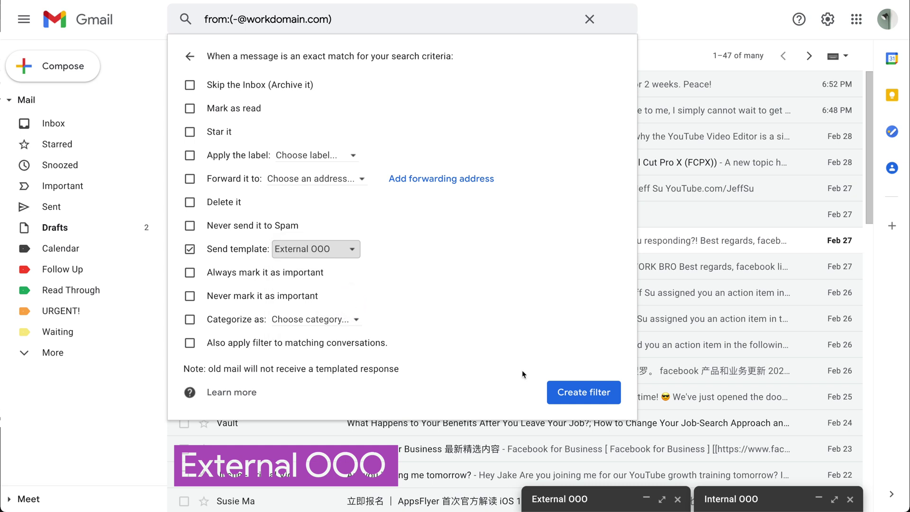
left_click(574, 392)
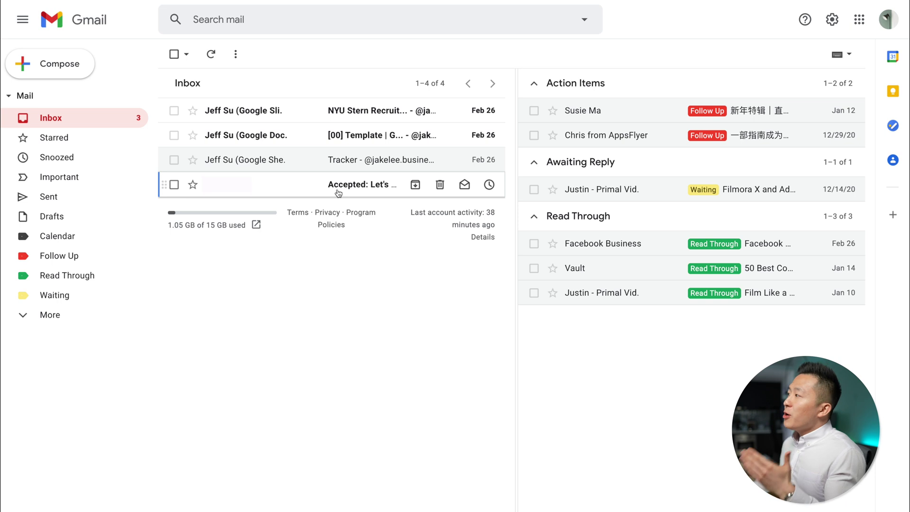
Open the 'Accepted: Let's have a meeting!' calendar notification email.
left_click(275, 193)
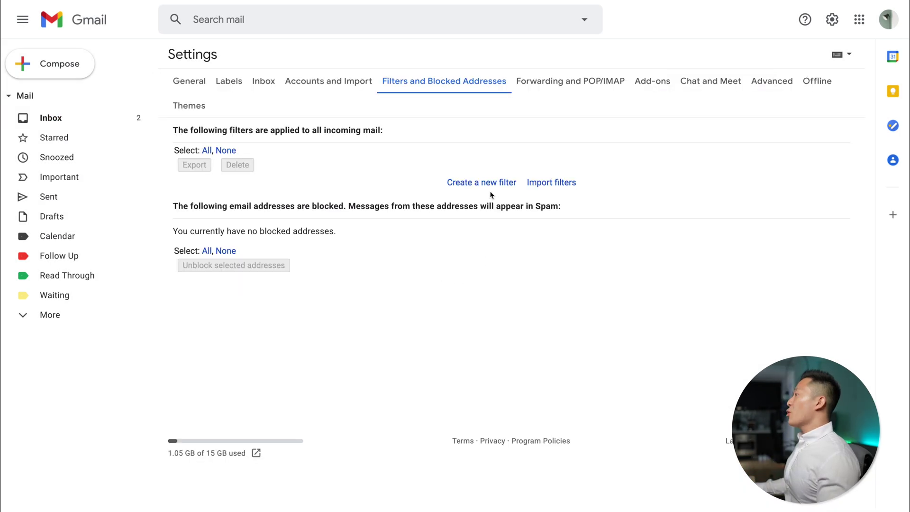
Create a filter for 'filename:invite.ics AND accepted' that skips the inbox, marks read, and applies the Calendar label.
left_click(490, 183)
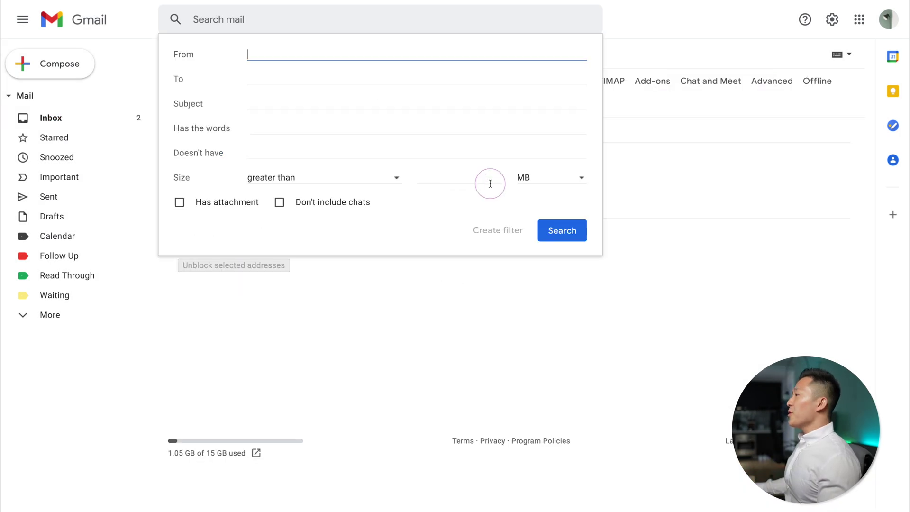
type("filename:invite.ics")
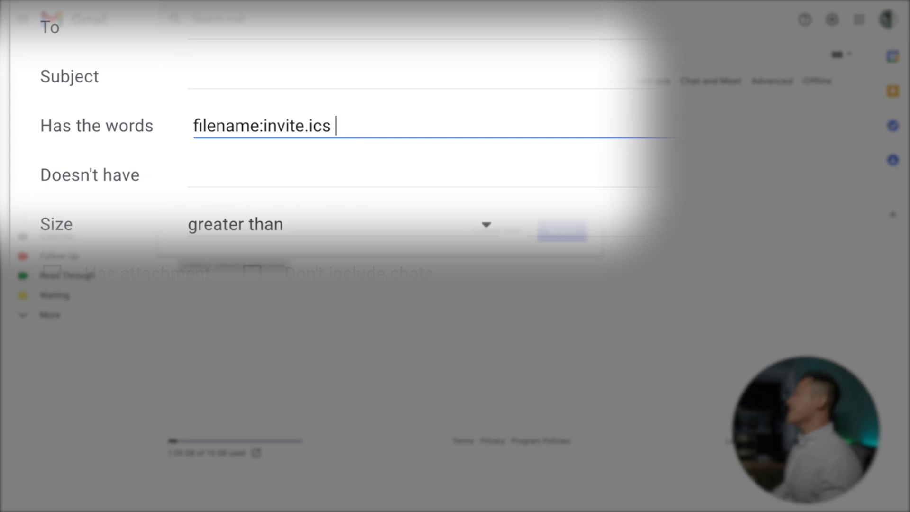
type("AND accep")
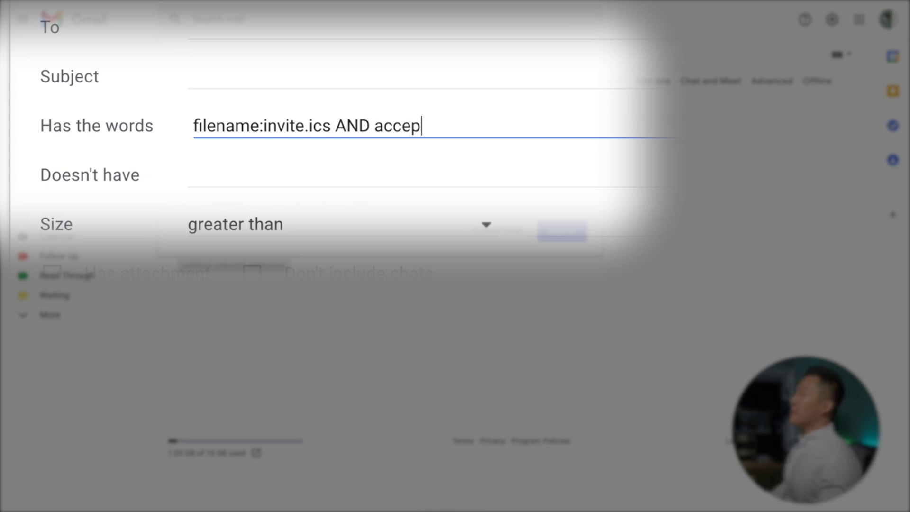
type("ted")
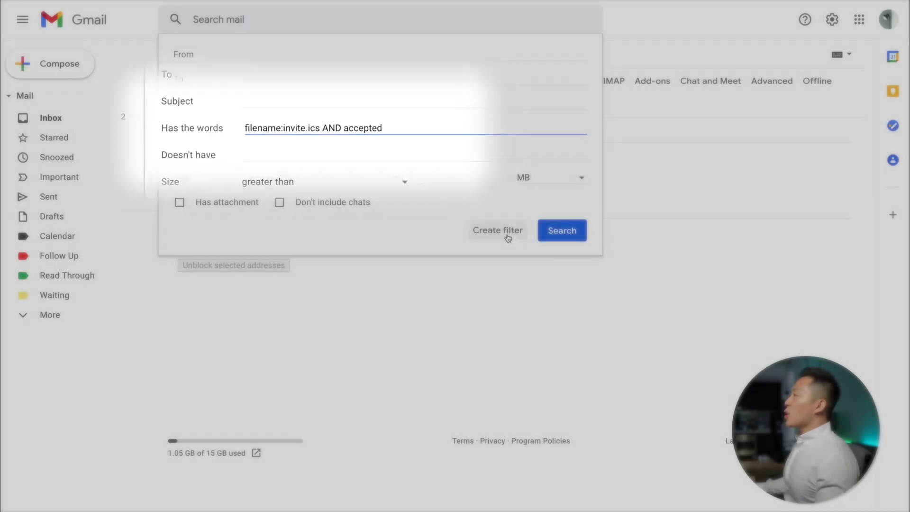
left_click(507, 232)
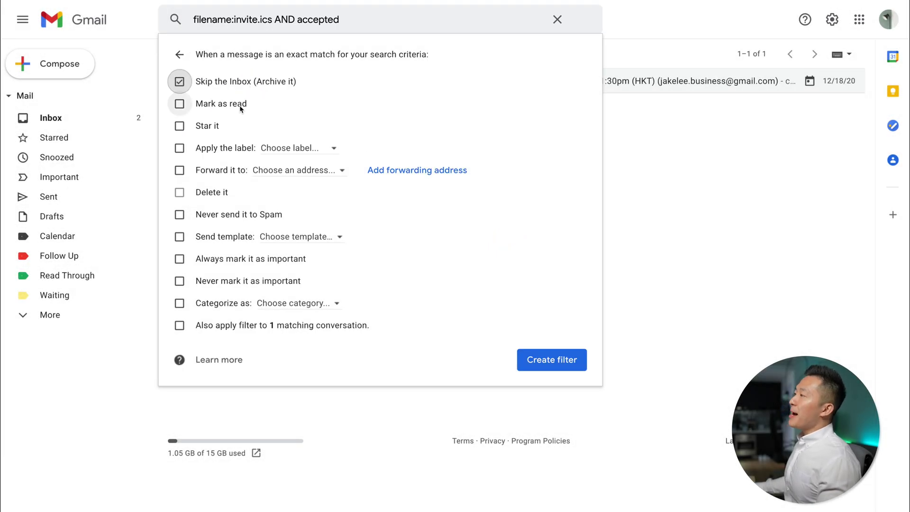
left_click(277, 153)
left_click(378, 196)
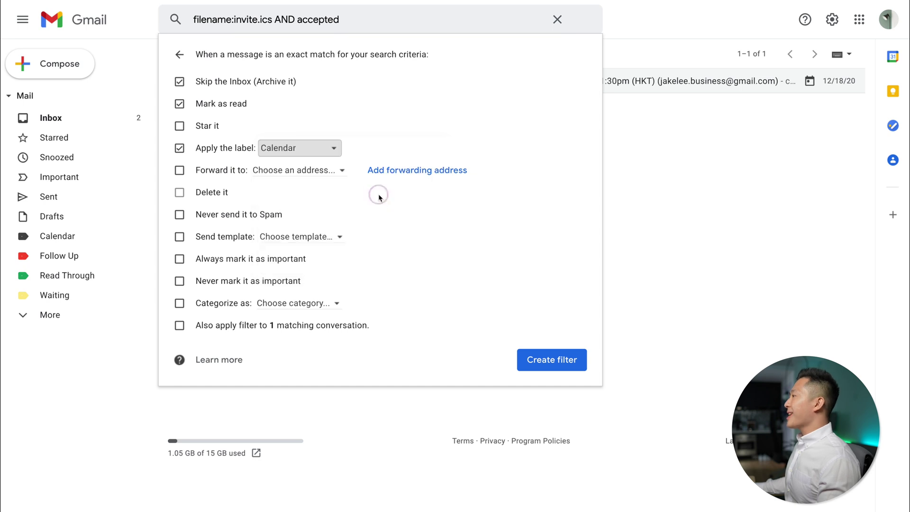
left_click(540, 360)
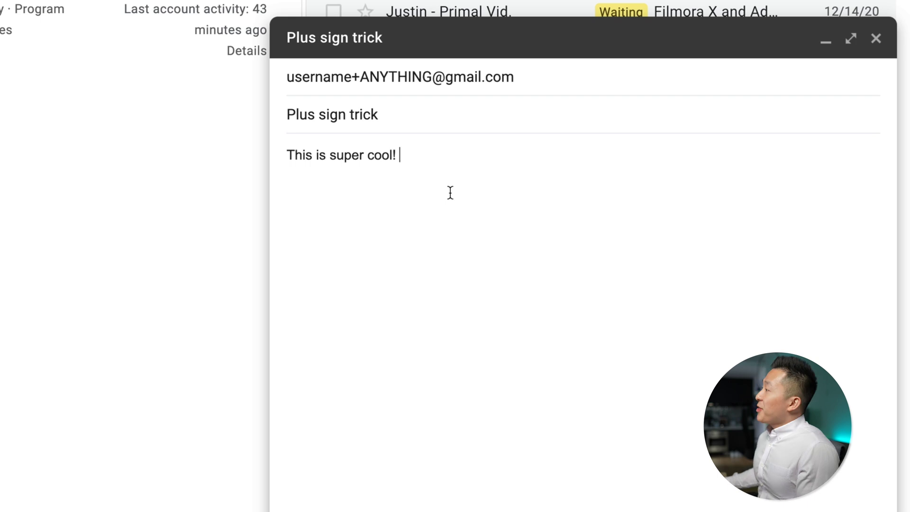
Make the Plus sign trick draft's username+ANYTHING recipient address editable.
left_click(352, 82)
double_click(340, 72)
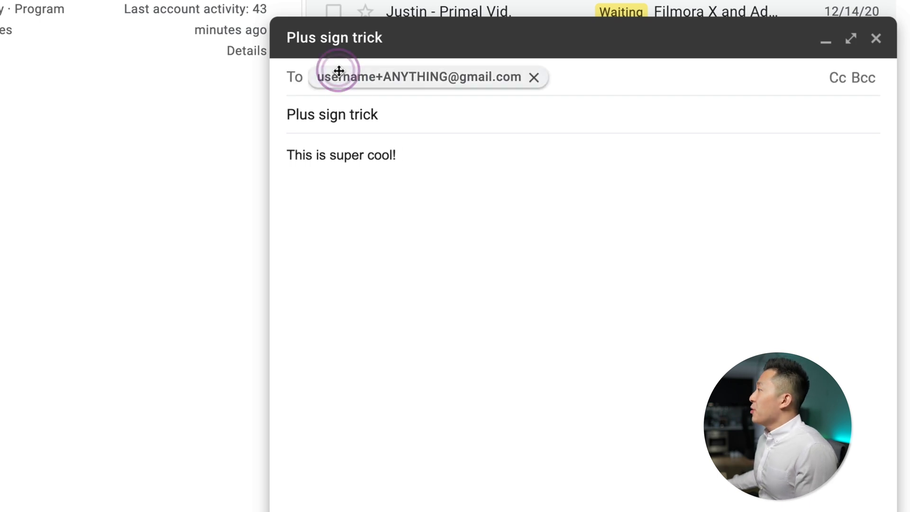
left_click(373, 76)
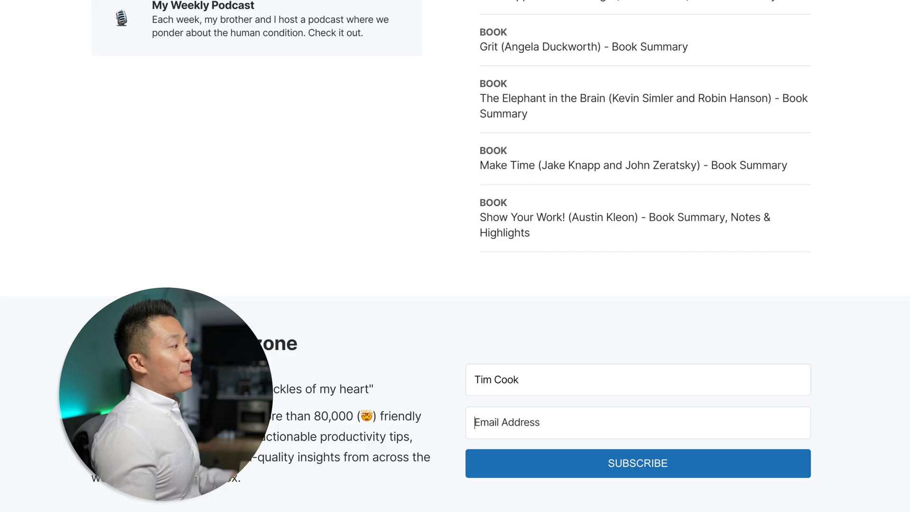
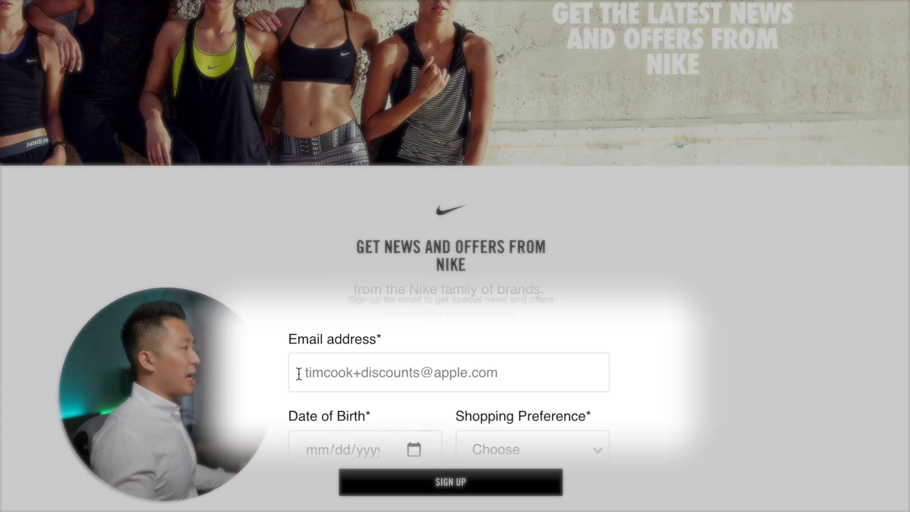
left_click(564, 359)
key("super+a")
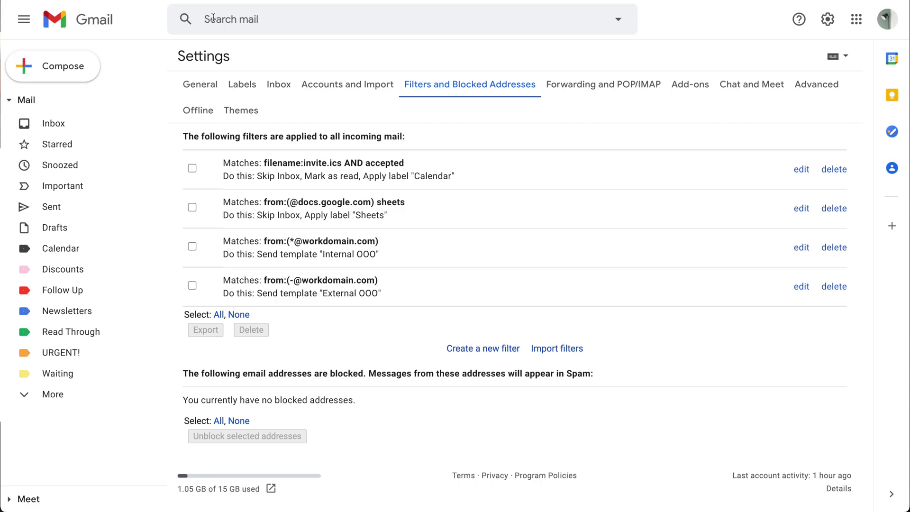
Create a filter with the pasted +newsletters address as recipient that applies the Newsletters label.
left_click(472, 349)
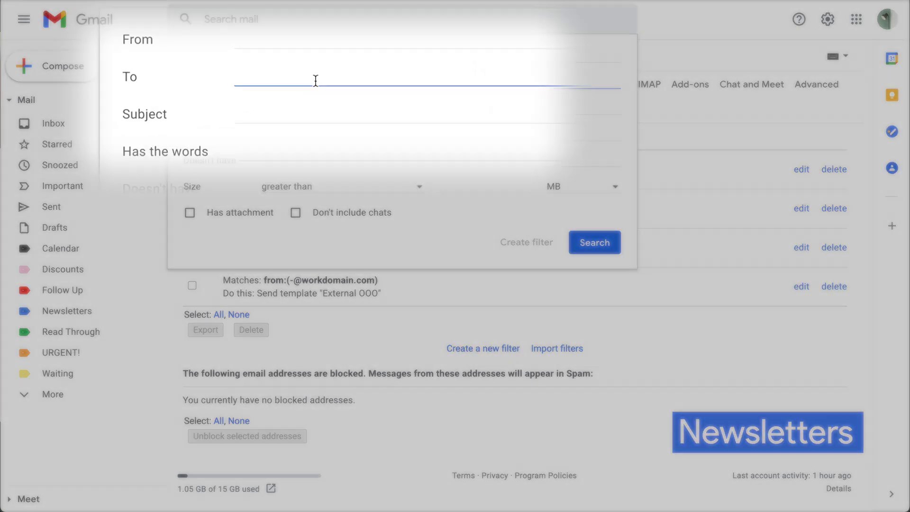
key("super+v")
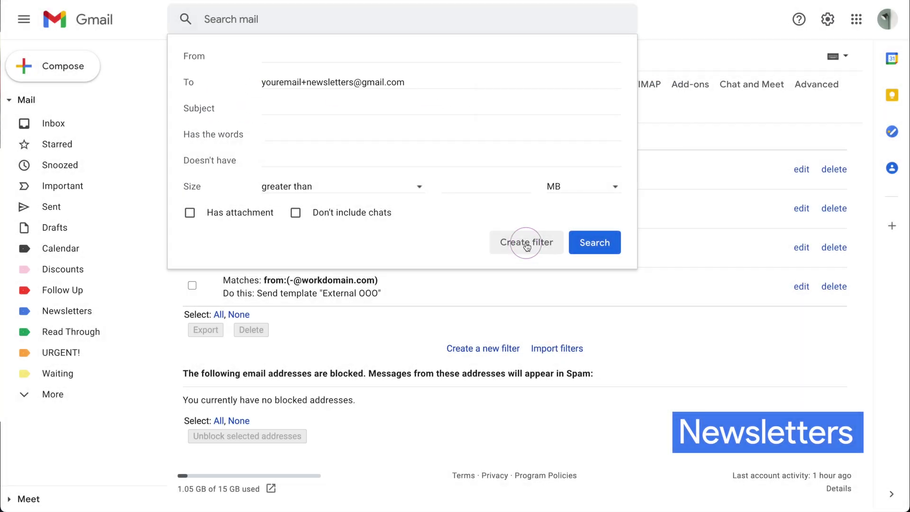
left_click(526, 242)
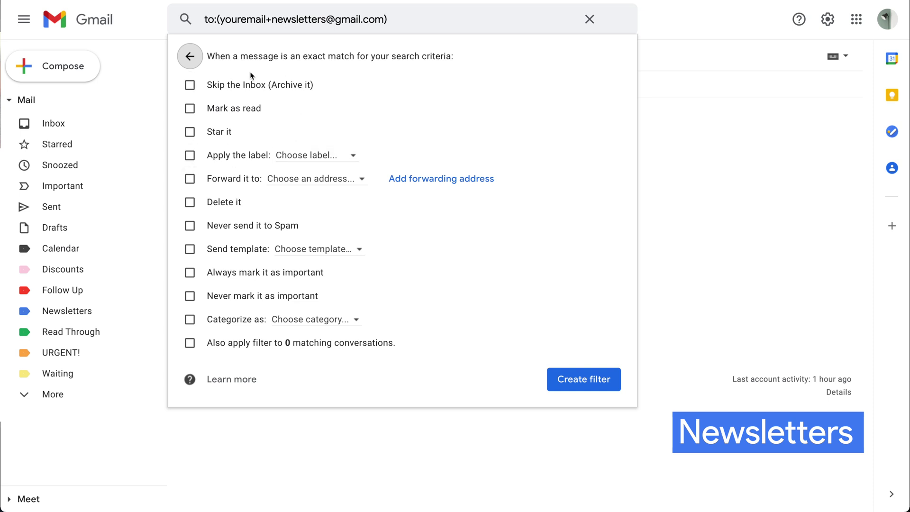
left_click(328, 157)
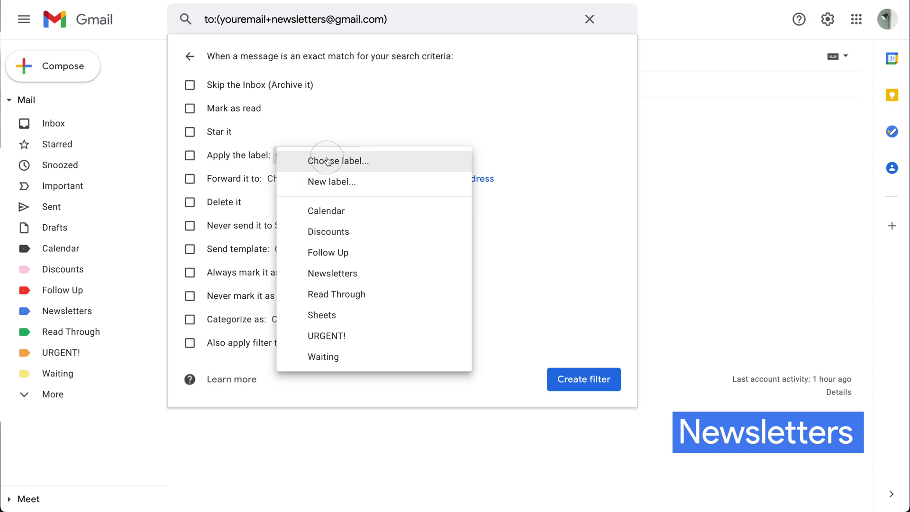
left_click(351, 277)
left_click(554, 376)
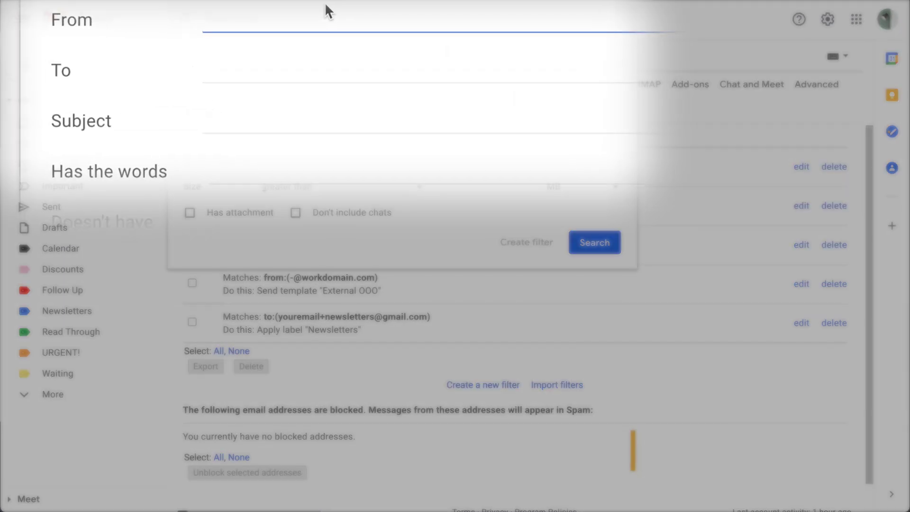
Filter +discounts mail to Skip the Inbox with label Discounts, then set Discounts to Show if unread.
left_click(281, 70)
key("super+v")
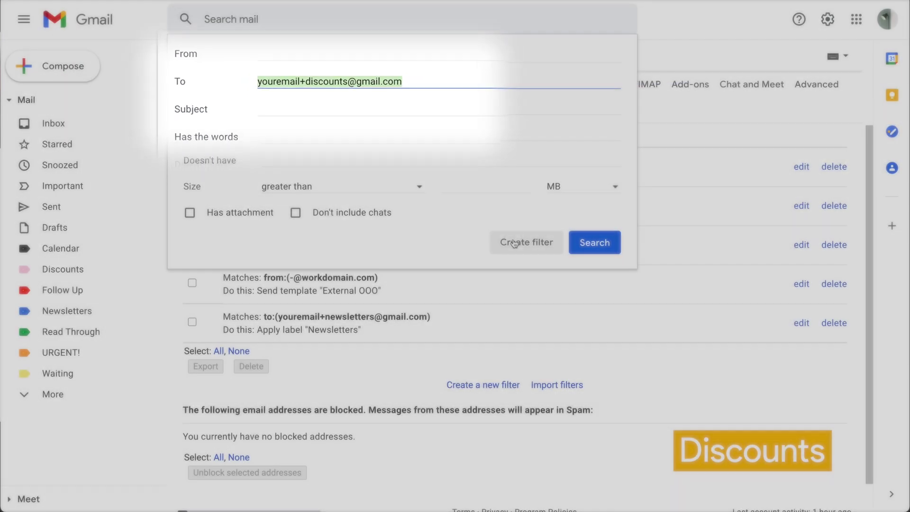
left_click(514, 242)
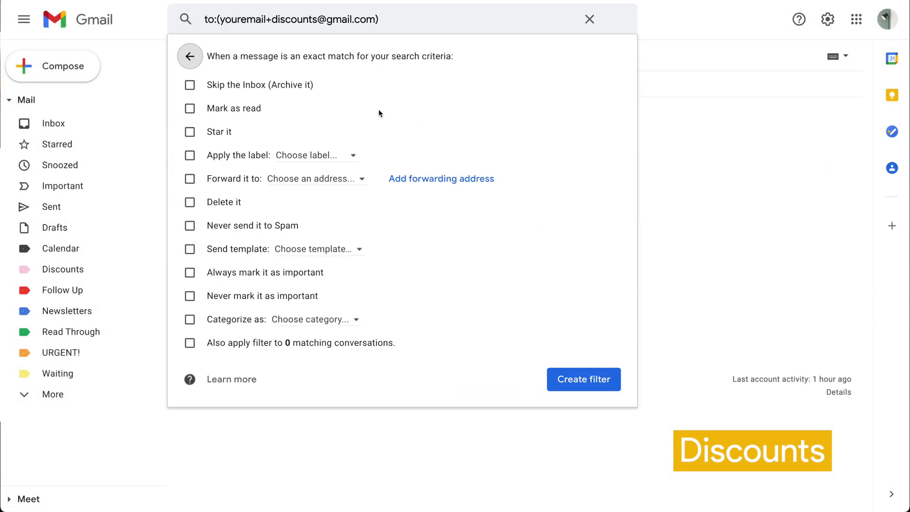
left_click(225, 86)
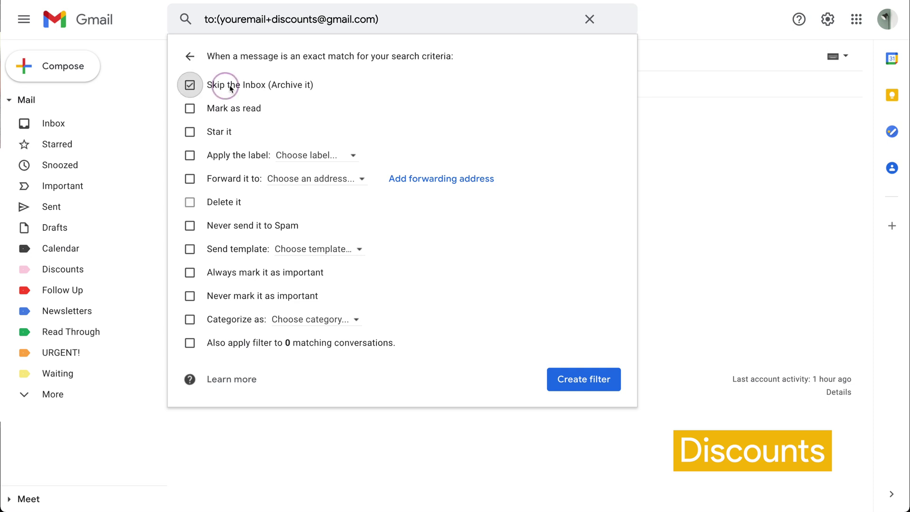
left_click(235, 155)
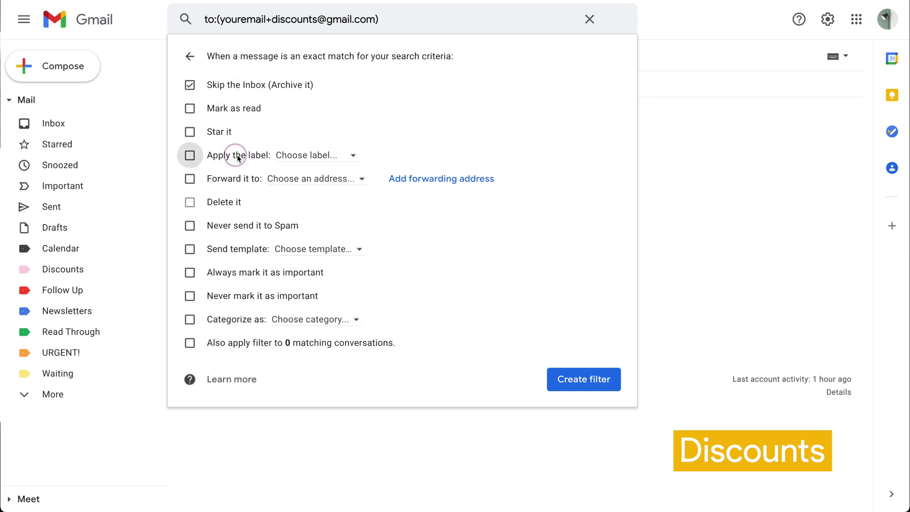
left_click(304, 158)
left_click(335, 230)
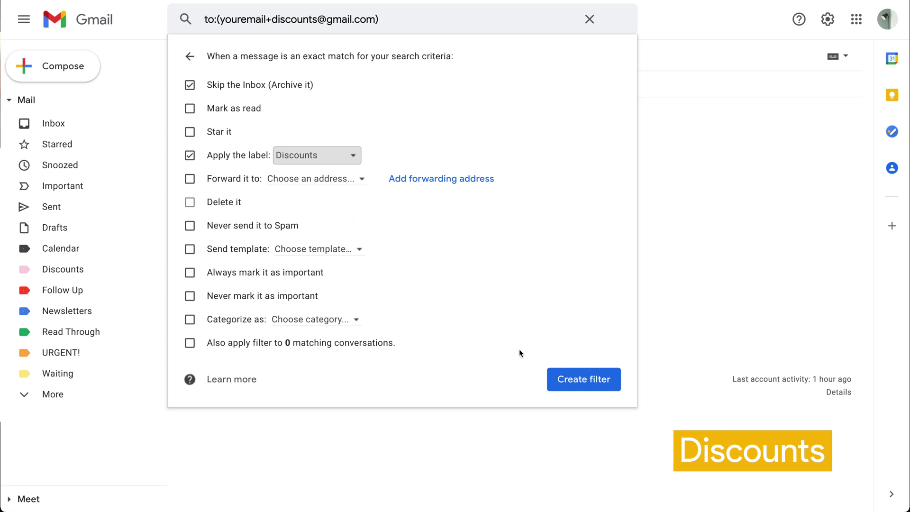
left_click(575, 380)
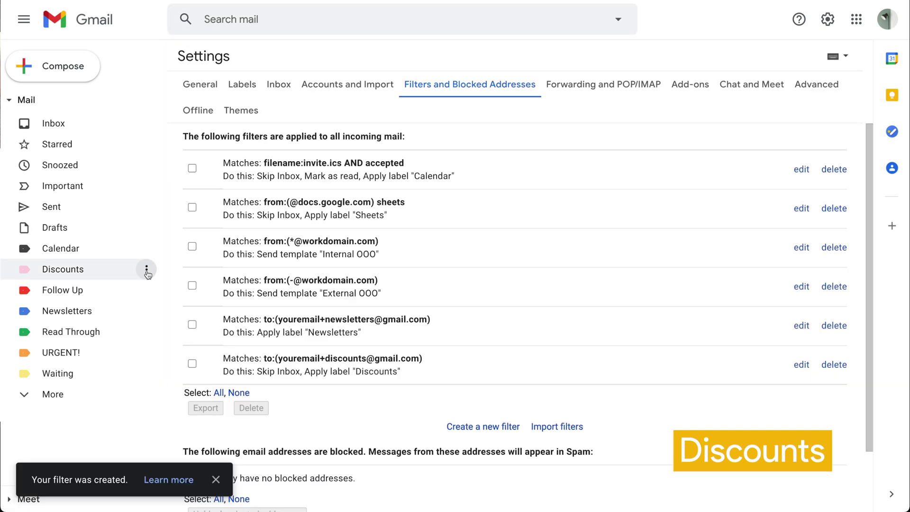
left_click(147, 271)
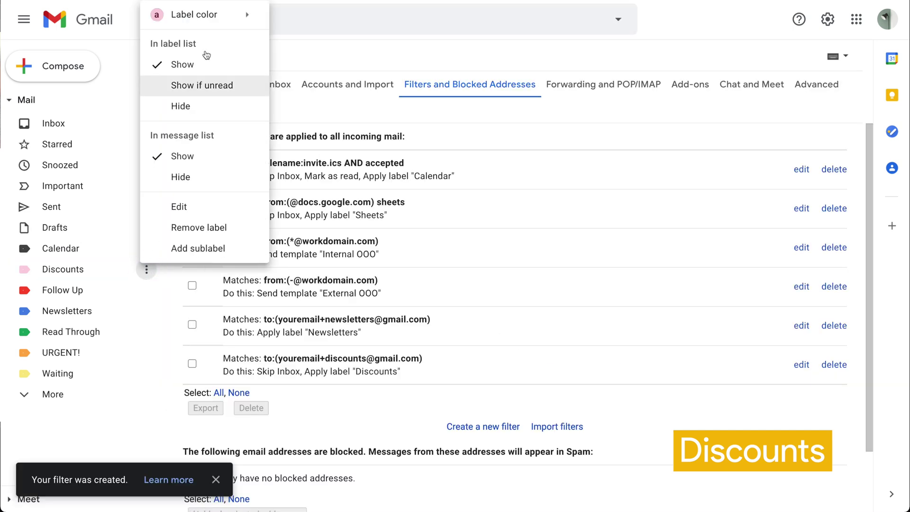
left_click(210, 87)
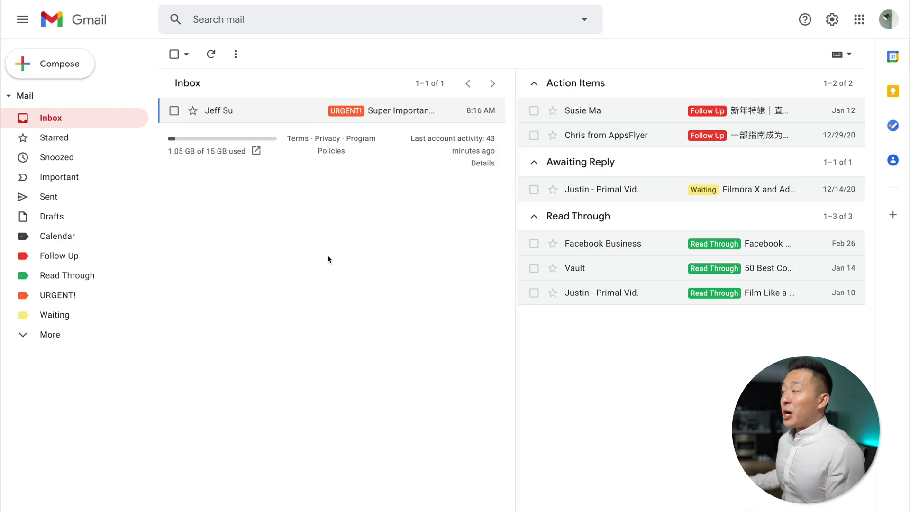
Apply custom background and text colours to the URGENT! label through Label color > Add custom color.
left_click(396, 111)
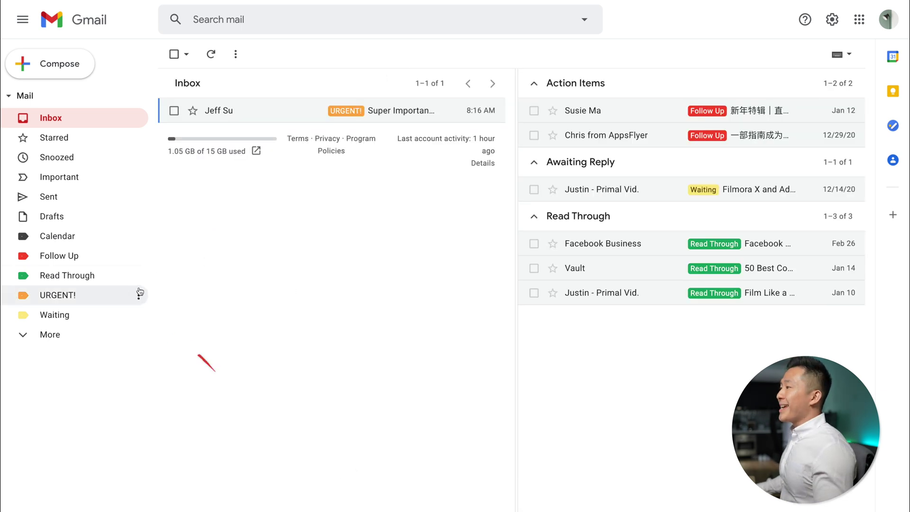
left_click(138, 298)
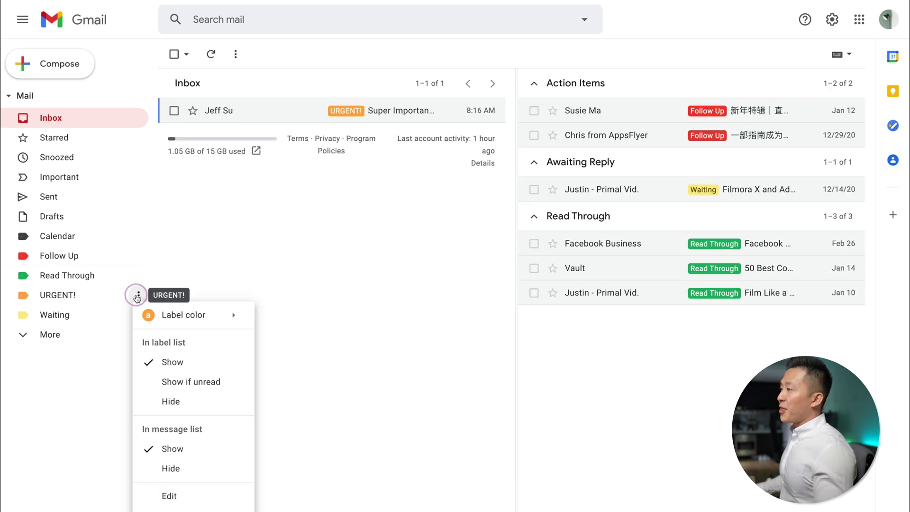
mouse_move(208, 324)
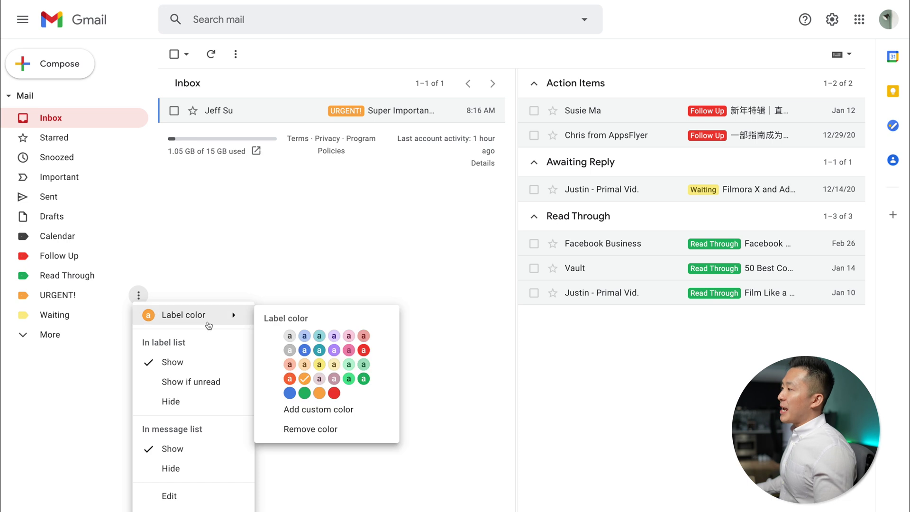
left_click(341, 416)
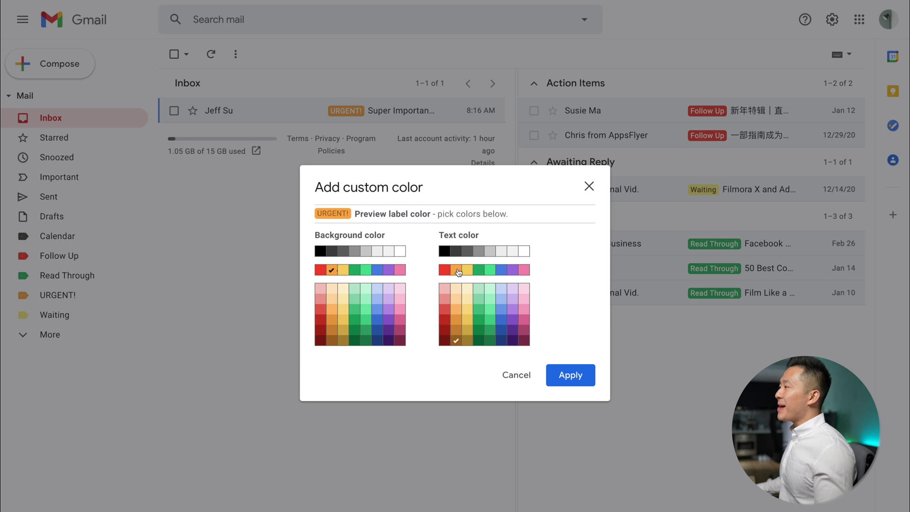
left_click(573, 376)
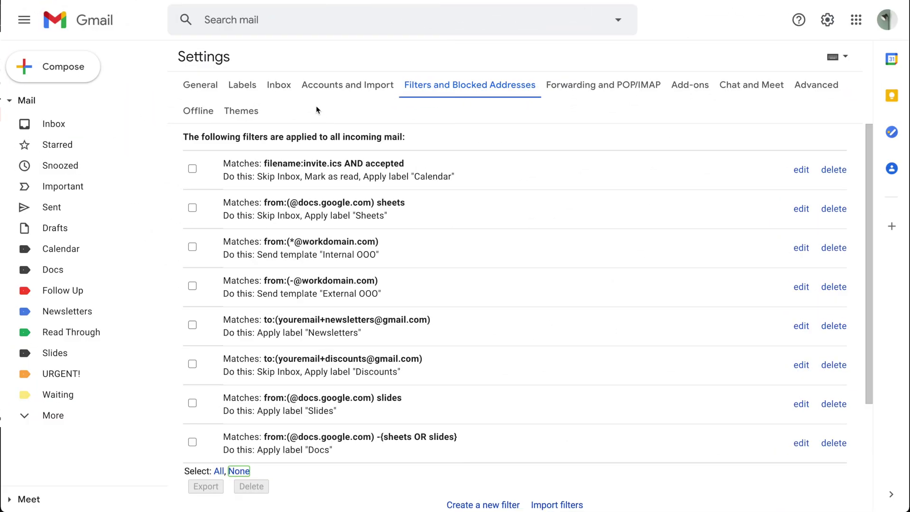
Select all eight filters and export them to mailFilters (1).xml, then dismiss the download bar.
left_click(426, 86)
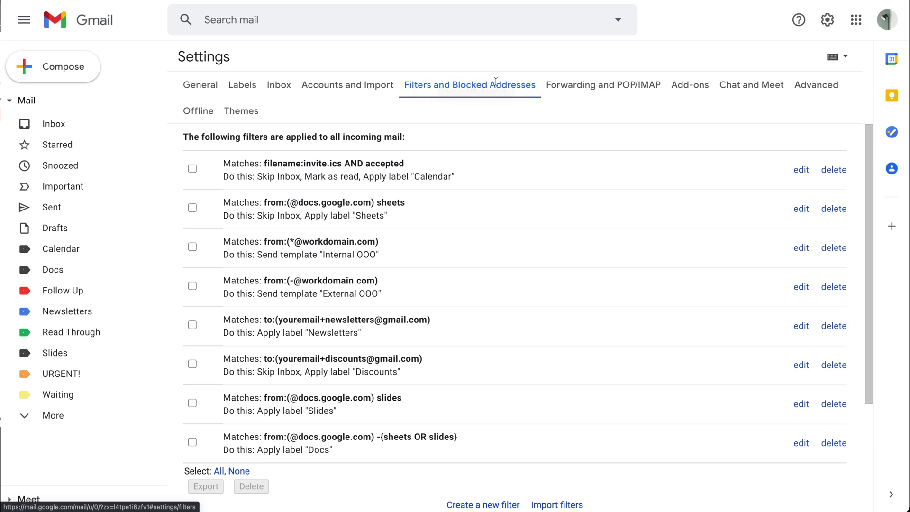
scroll(341, 289, "down", 1)
left_click(219, 442)
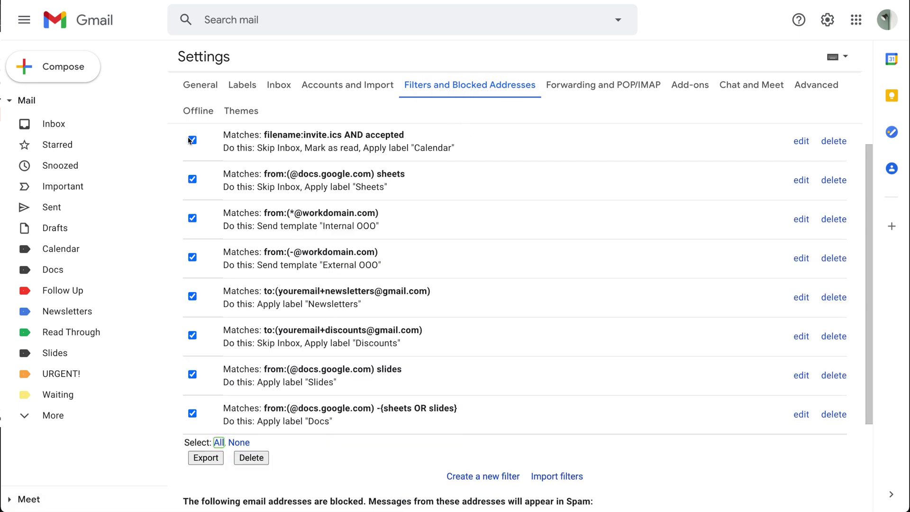
left_click(210, 460)
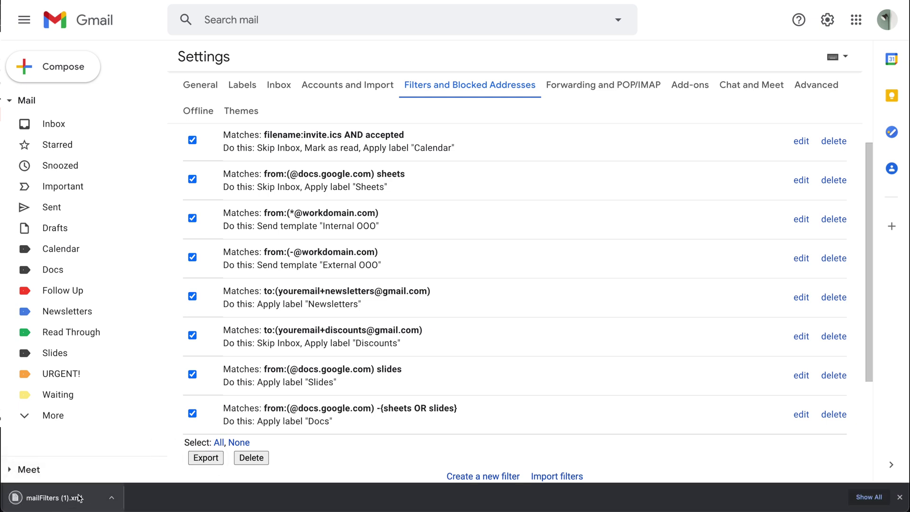
left_click(900, 498)
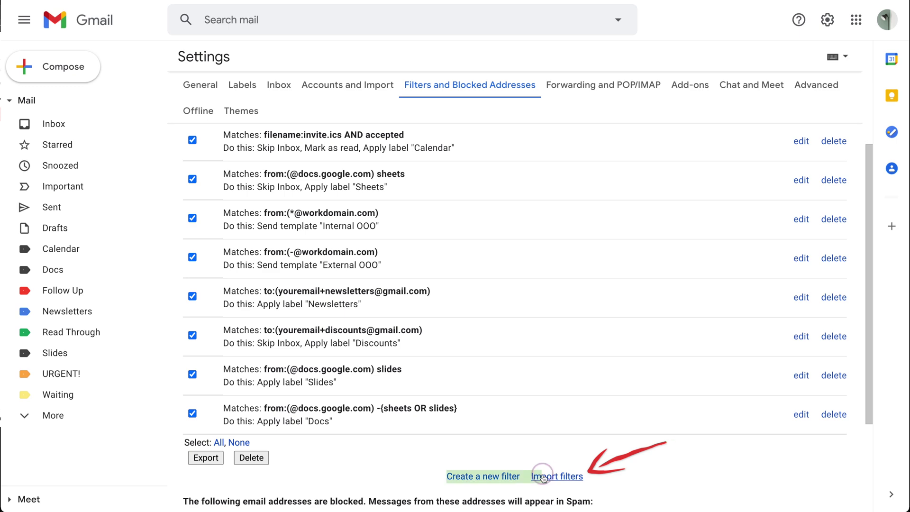